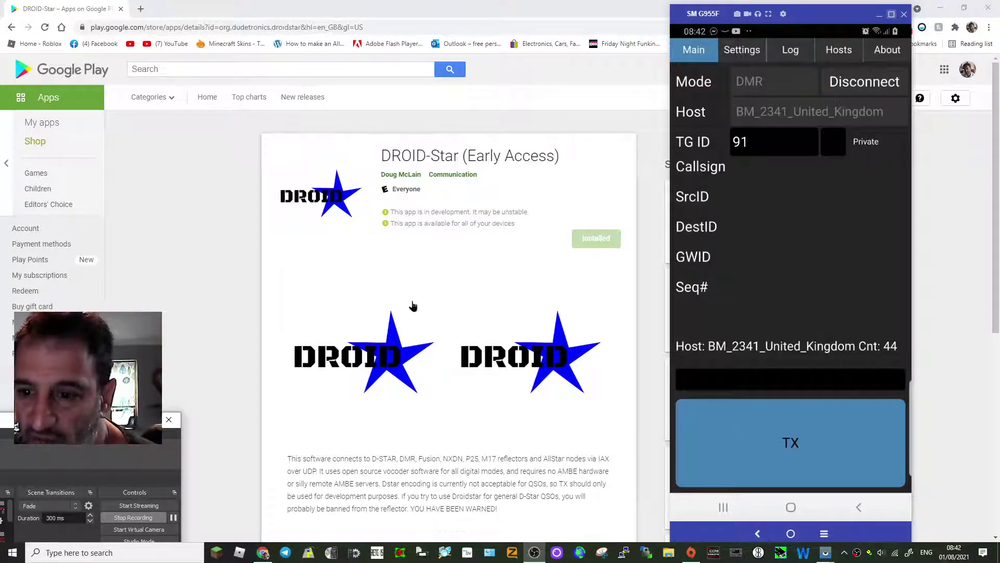
# Step: Show DroidStar's Settings page in the mirrored phone and maximize the phone window
pyautogui.scroll(-3, 486, 306)
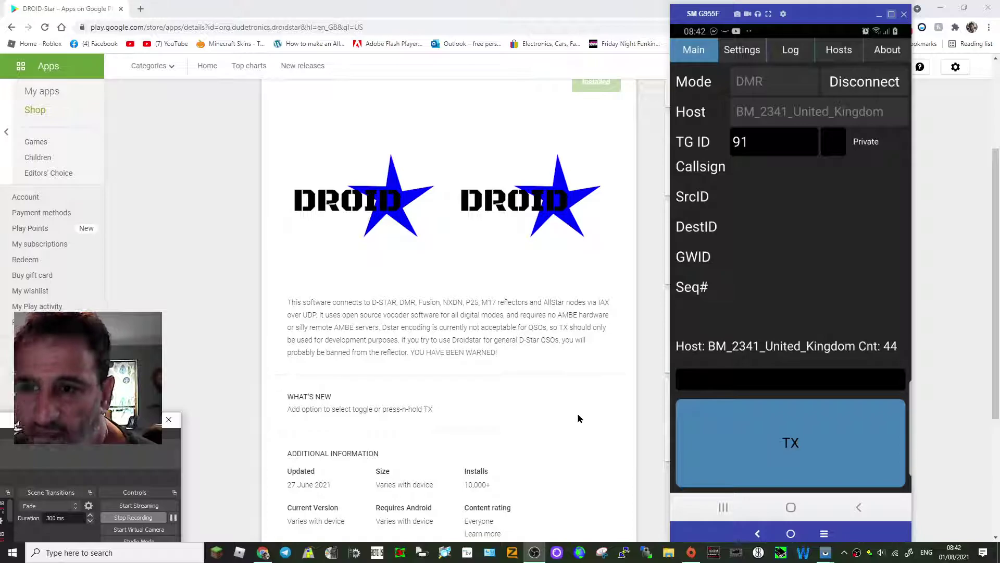
pyautogui.scroll(3, 564, 404)
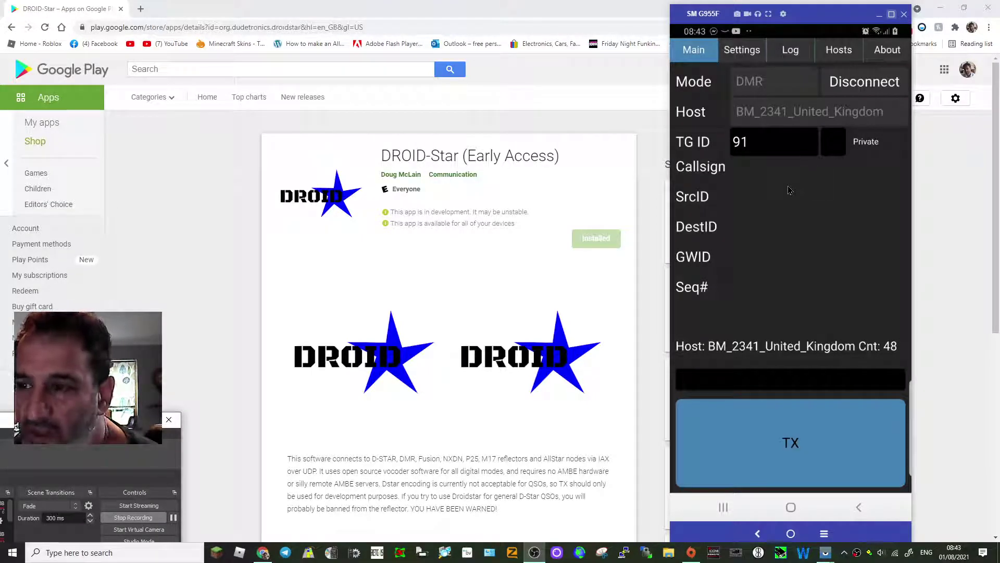
pyautogui.moveTo(813, 21); pyautogui.dragTo(567, 42)
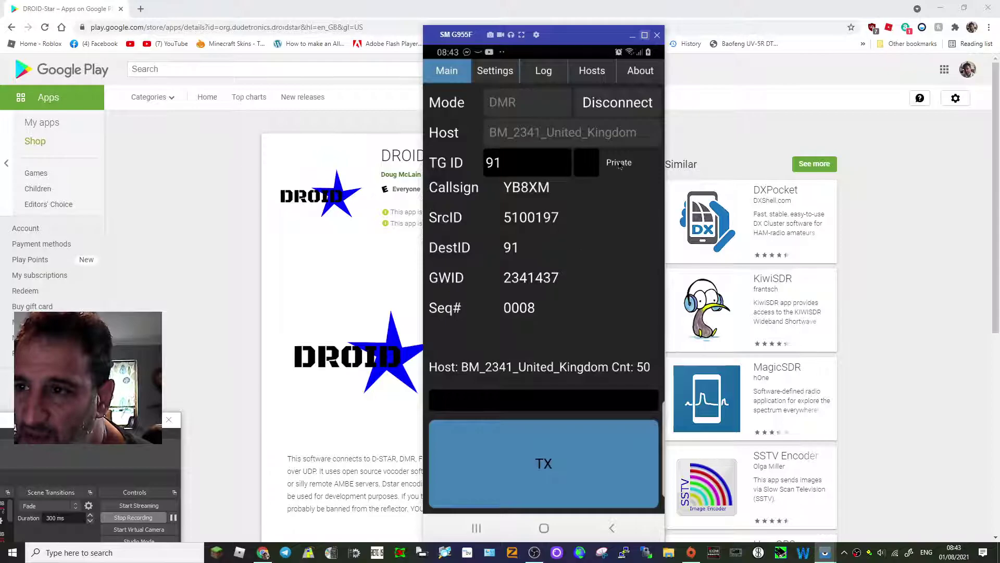
pyautogui.click(493, 76)
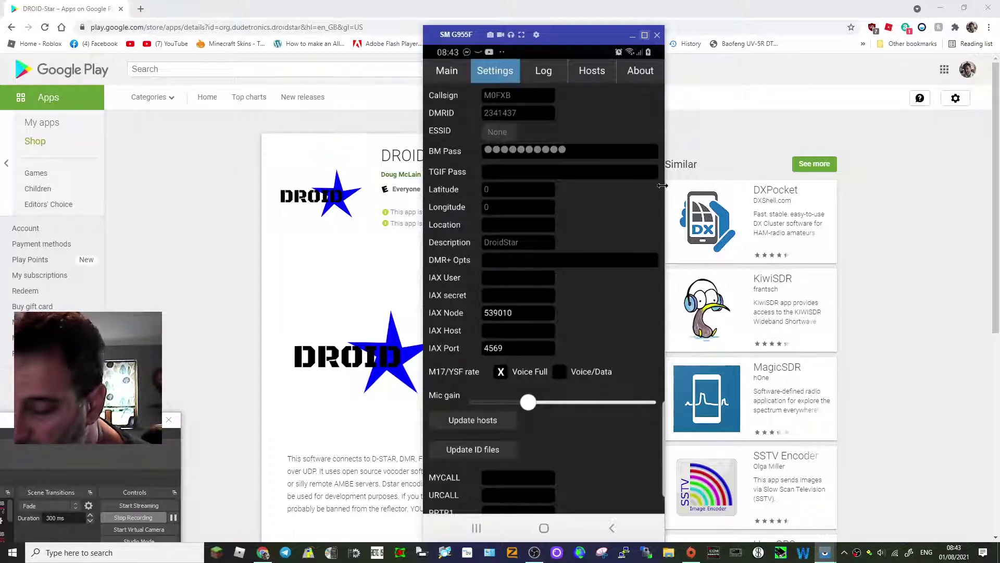
pyautogui.moveTo(569, 40); pyautogui.dragTo(556, 41)
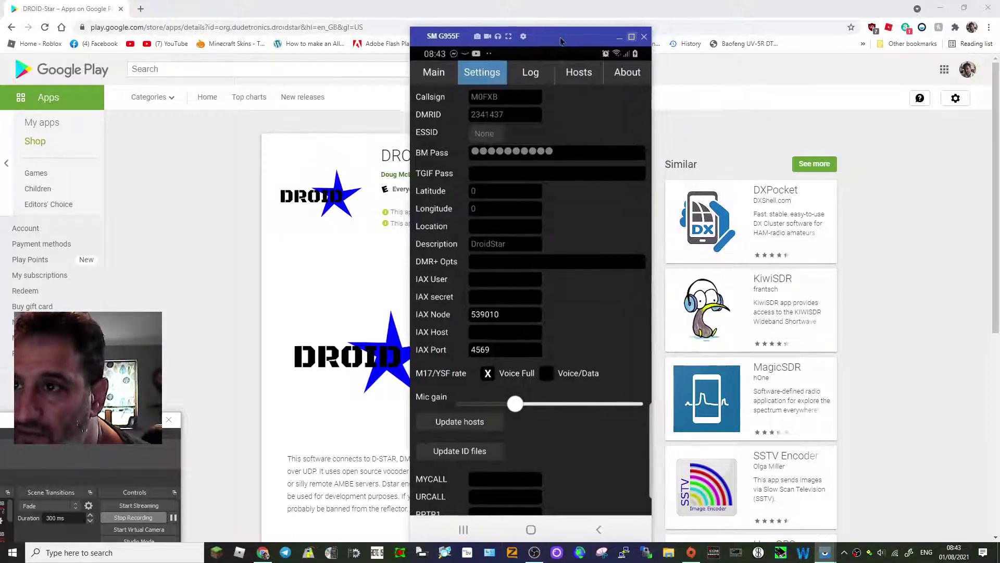
pyautogui.click(632, 37)
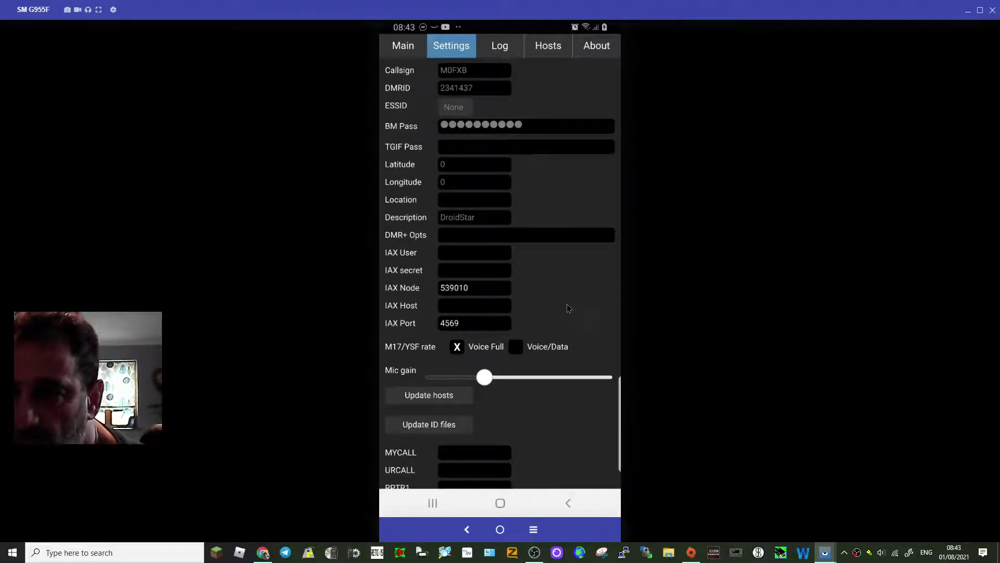
# Step: Disconnect DroidStar from its DMR host and return to its Settings page so the fields can be edited
pyautogui.click(403, 47)
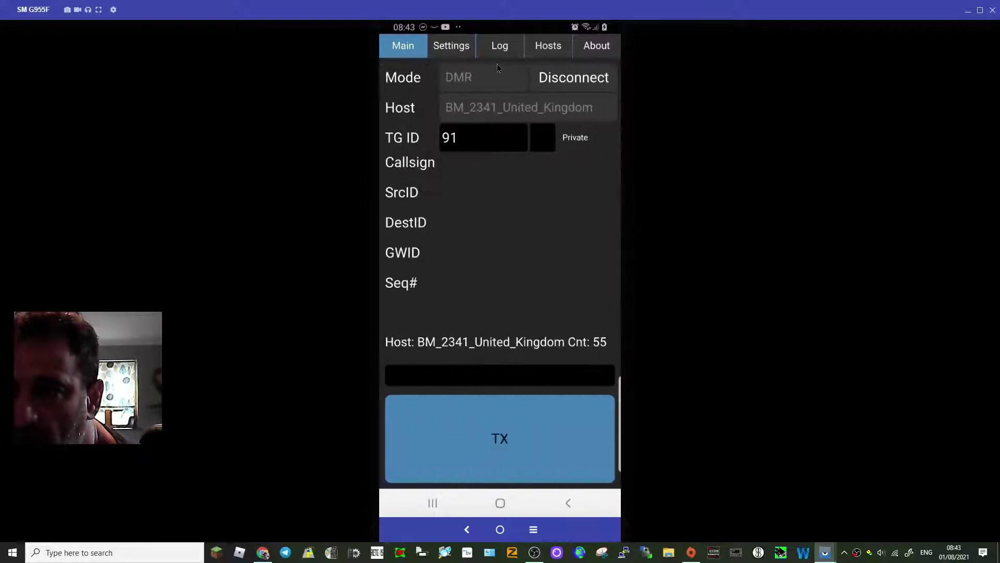
pyautogui.click(585, 83)
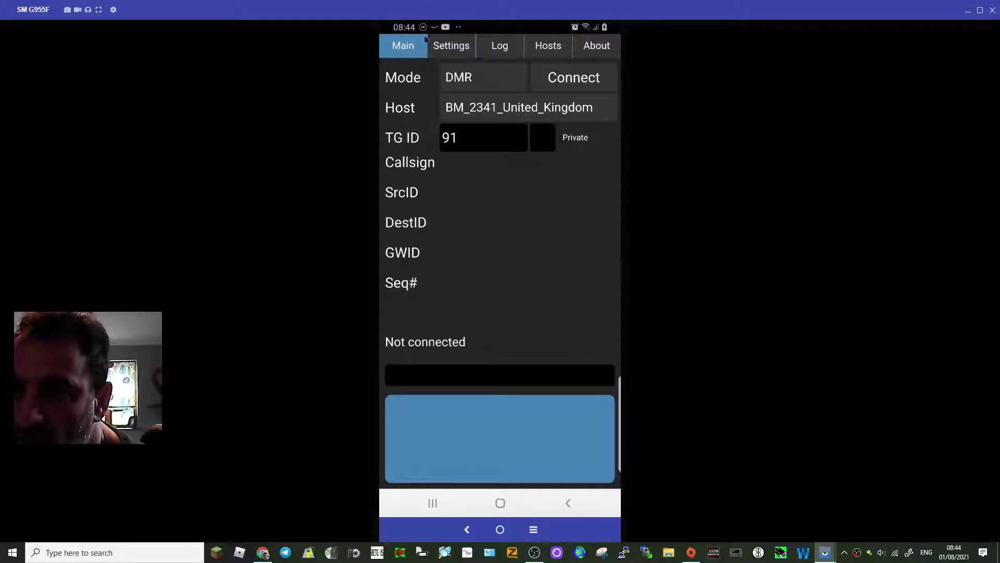
pyautogui.click(451, 46)
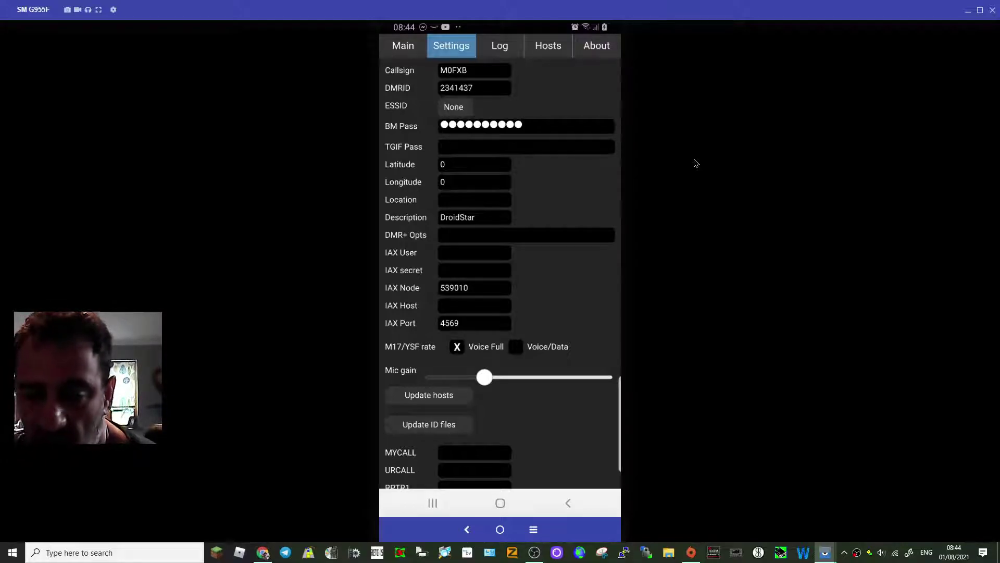
# Step: Switch to Chrome, search Google for "selfcare brandmeister" in a new tab, and open the BrandMeister login result
pyautogui.click(967, 15)
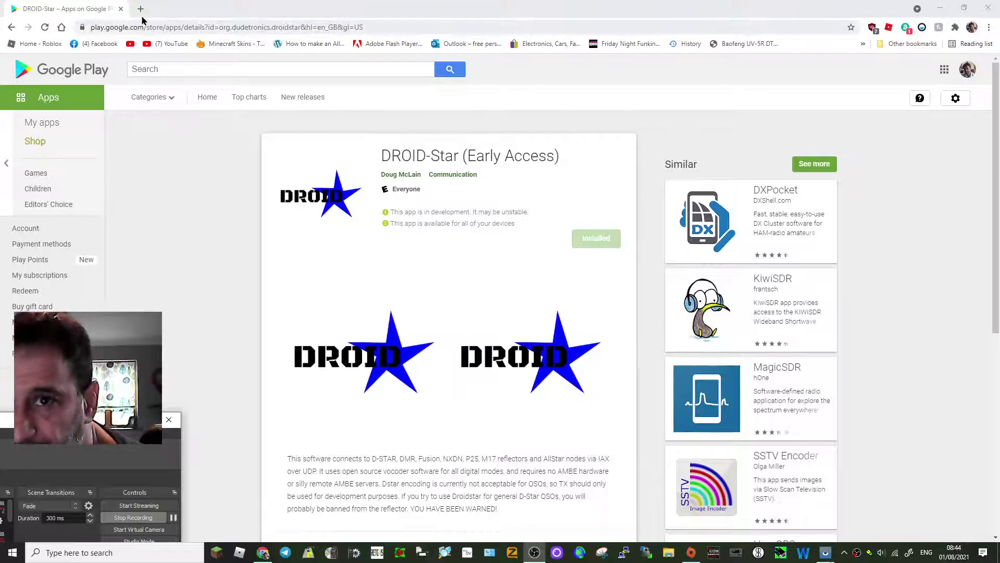
pyautogui.click(136, 11)
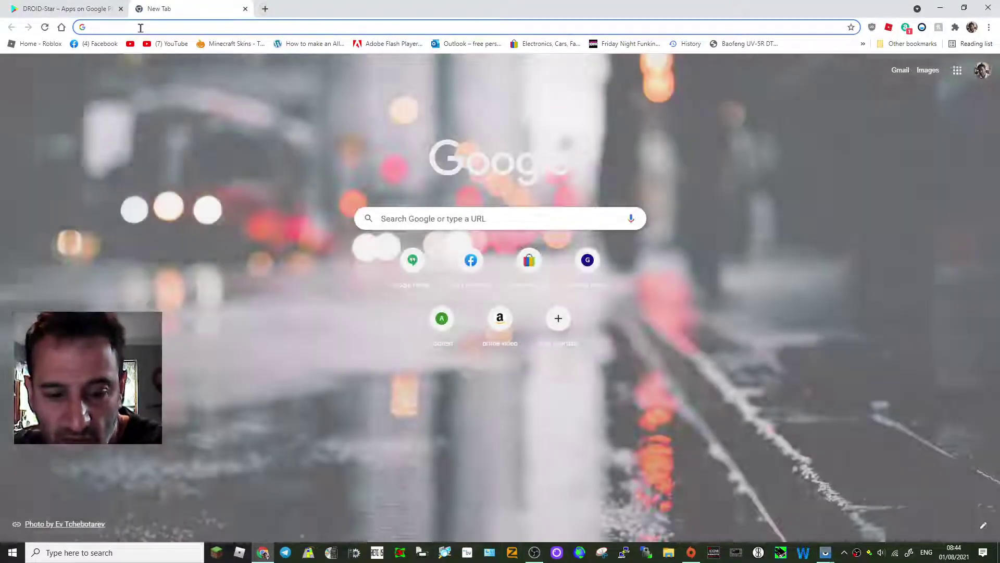
pyautogui.write('selfc')
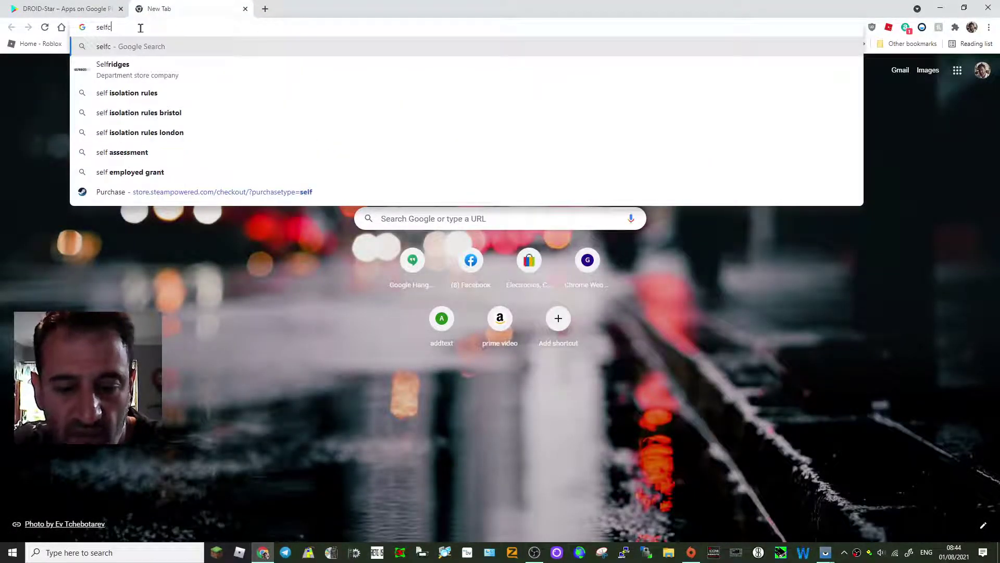
pyautogui.write('asre bran')
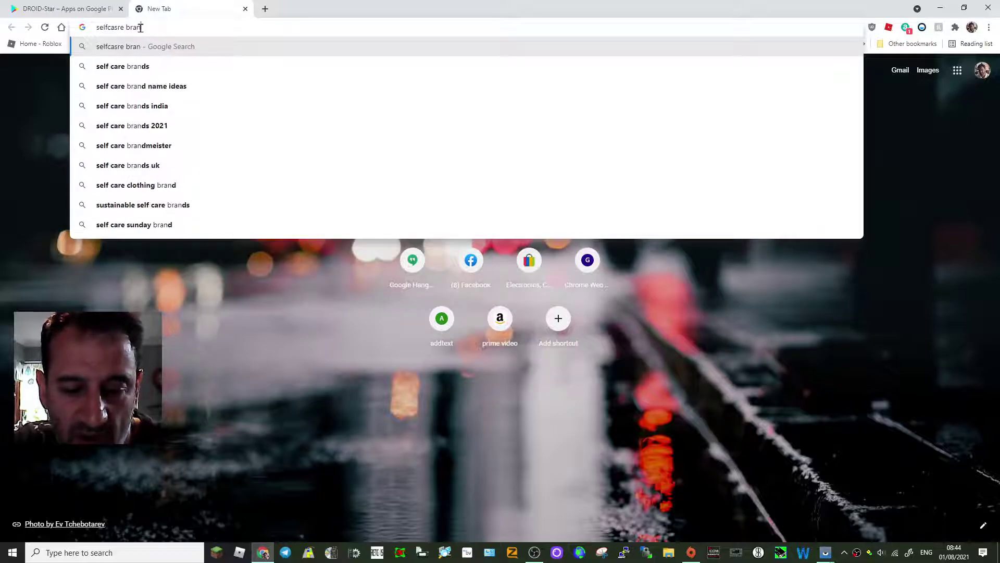
pyautogui.write('dmesiter')
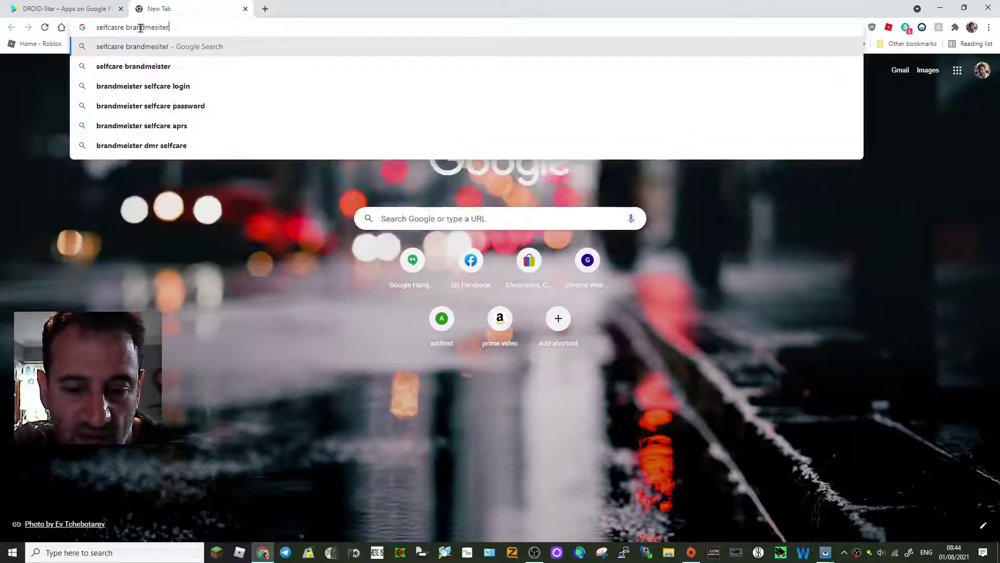
pyautogui.press('Return')
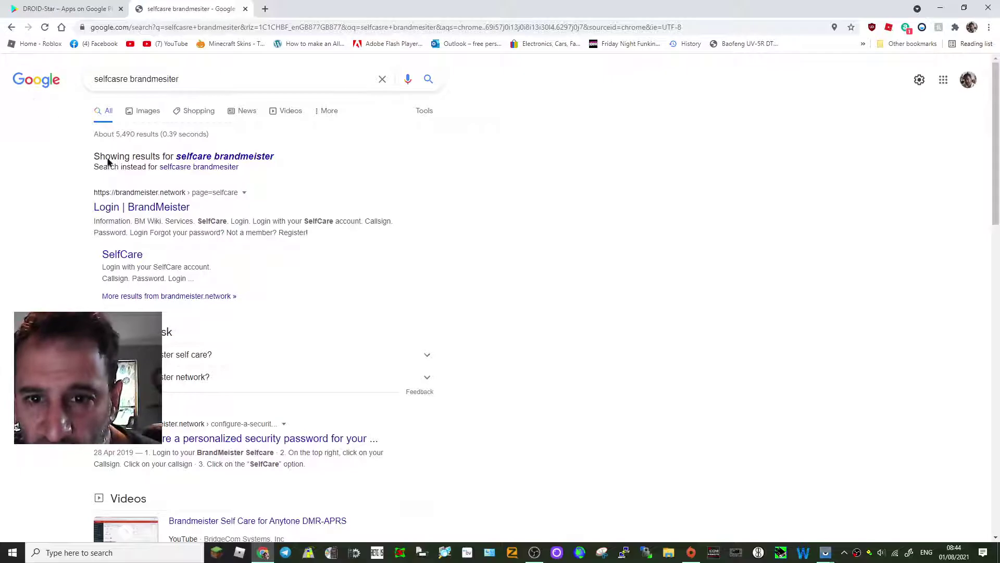
pyautogui.click(150, 208)
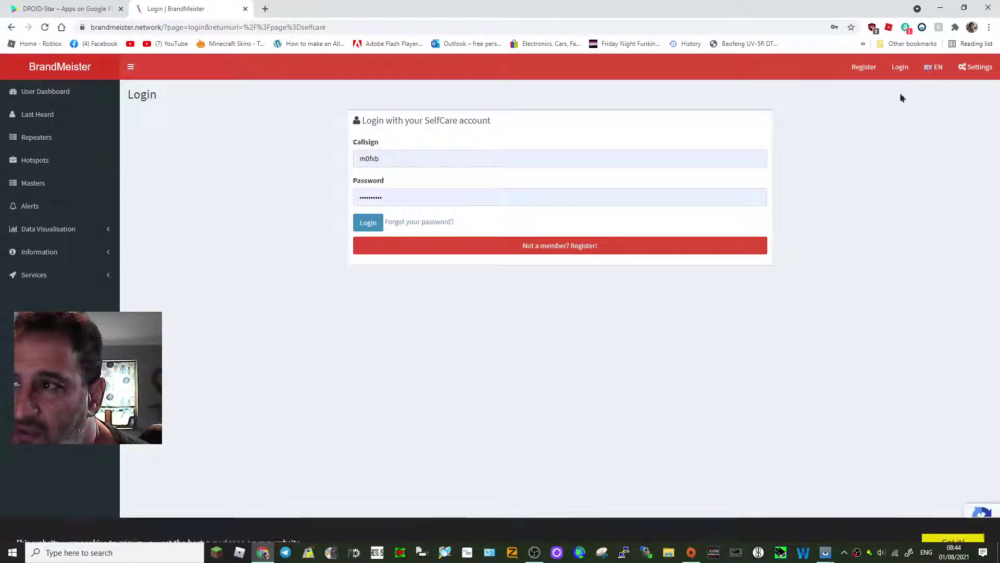
# Step: Log in to BrandMeister with the prefilled account details and open the account's SelfCare settings
pyautogui.click(900, 67)
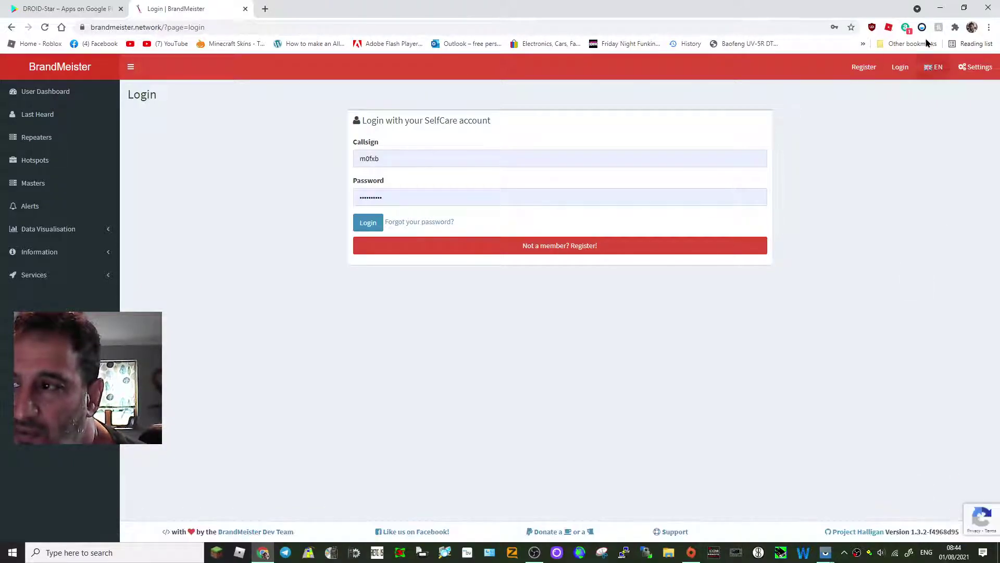
pyautogui.click(900, 70)
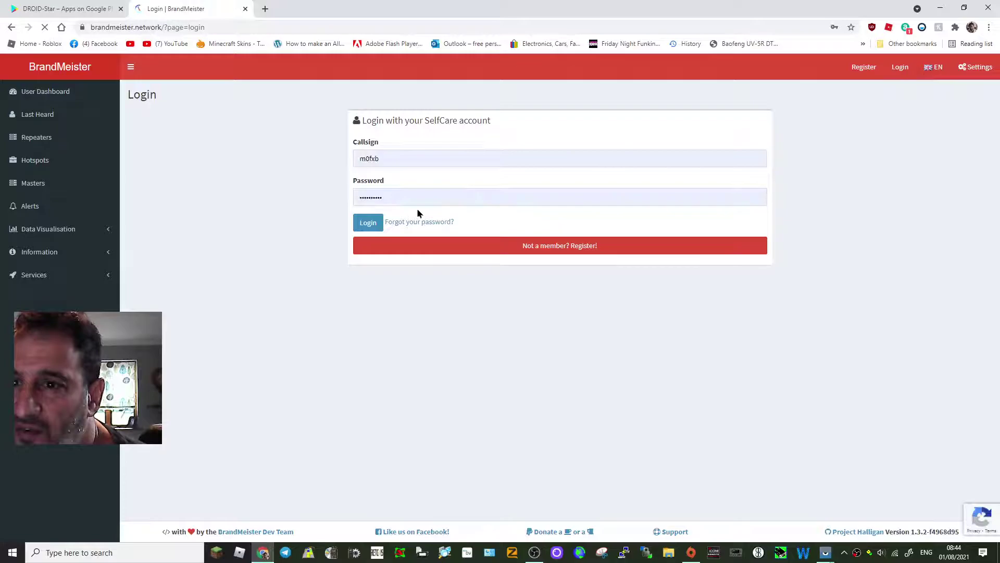
pyautogui.click(364, 220)
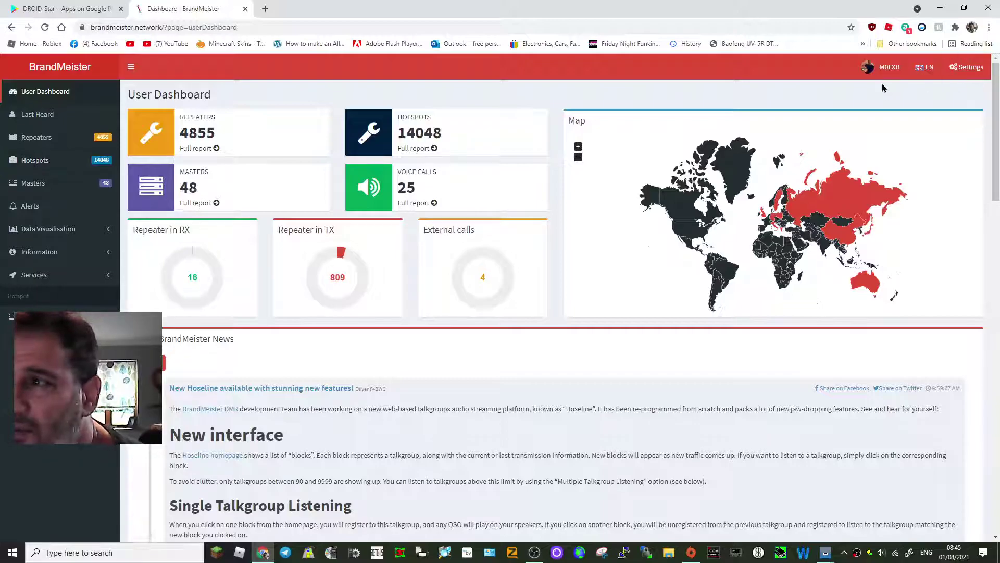
pyautogui.click(886, 67)
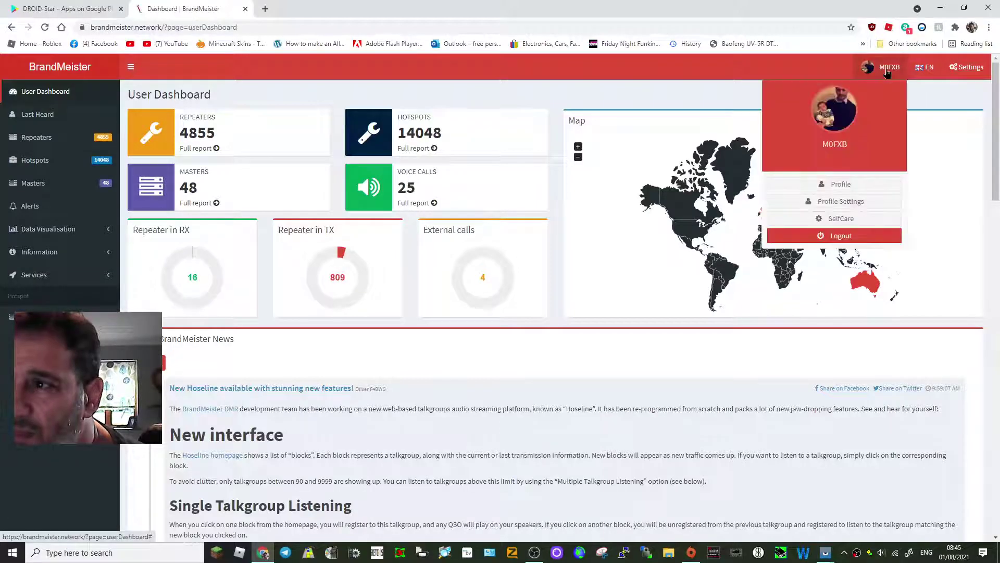
pyautogui.click(845, 225)
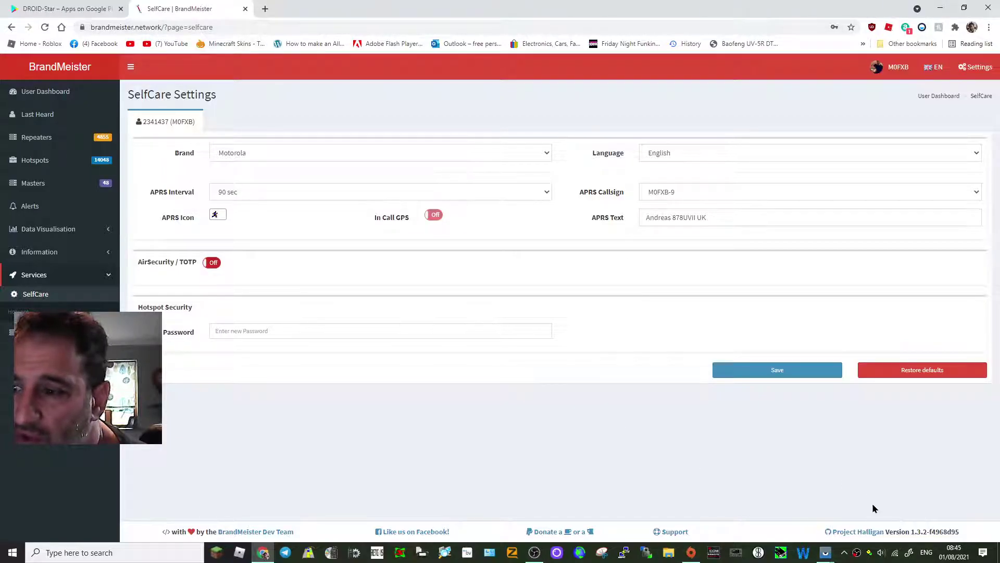
# Step: Switch back to the SM G955F phone window and set the Latitude in DroidStar's settings to 52.100
pyautogui.click(826, 555)
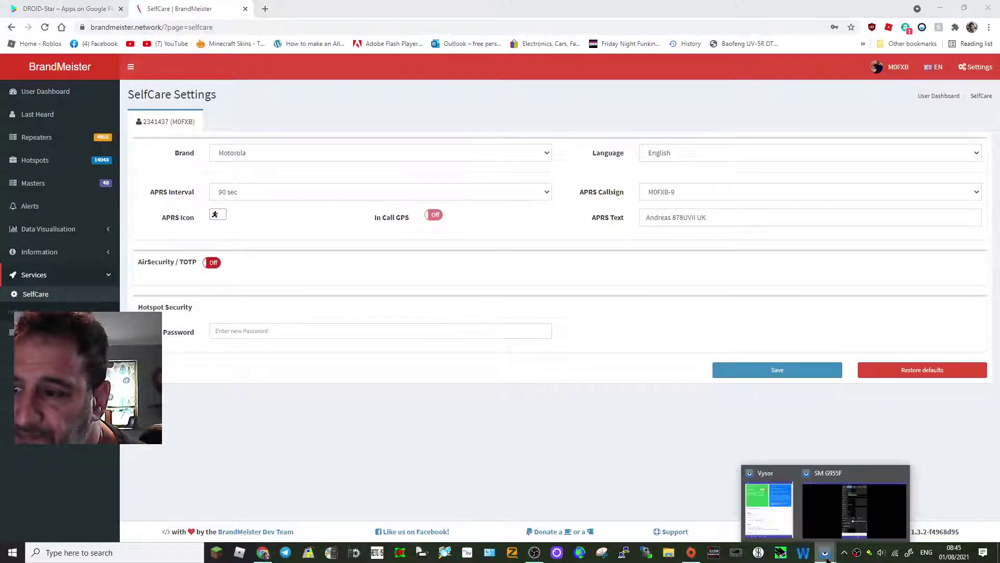
pyautogui.click(837, 522)
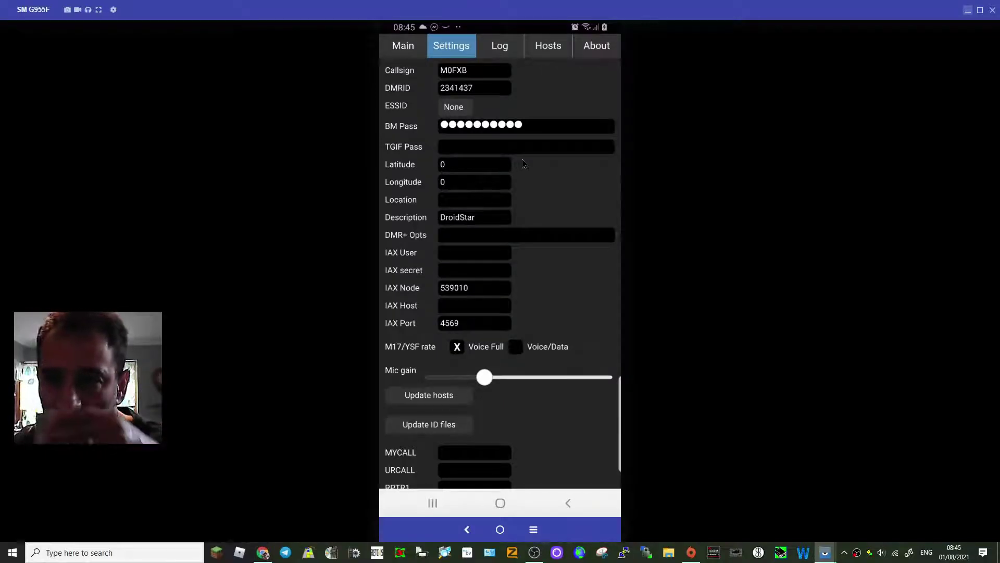
pyautogui.click(450, 166)
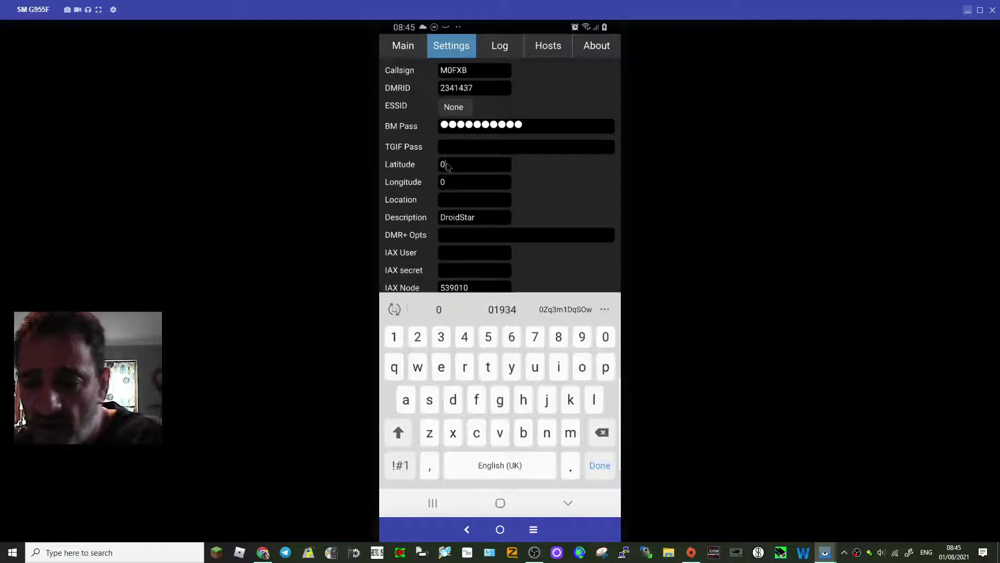
pyautogui.press('BackSpace')
pyautogui.write('5')
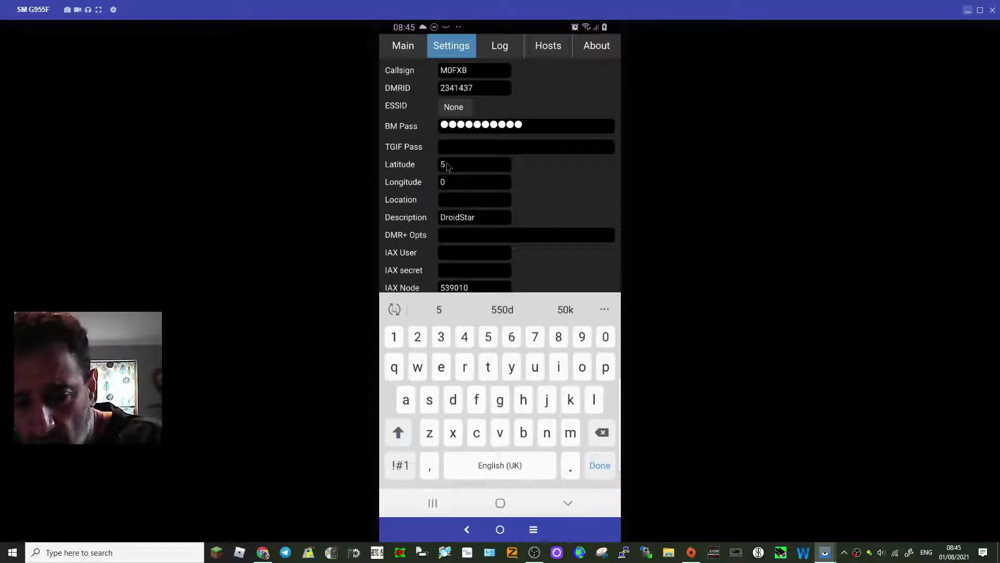
pyautogui.write('2.1')
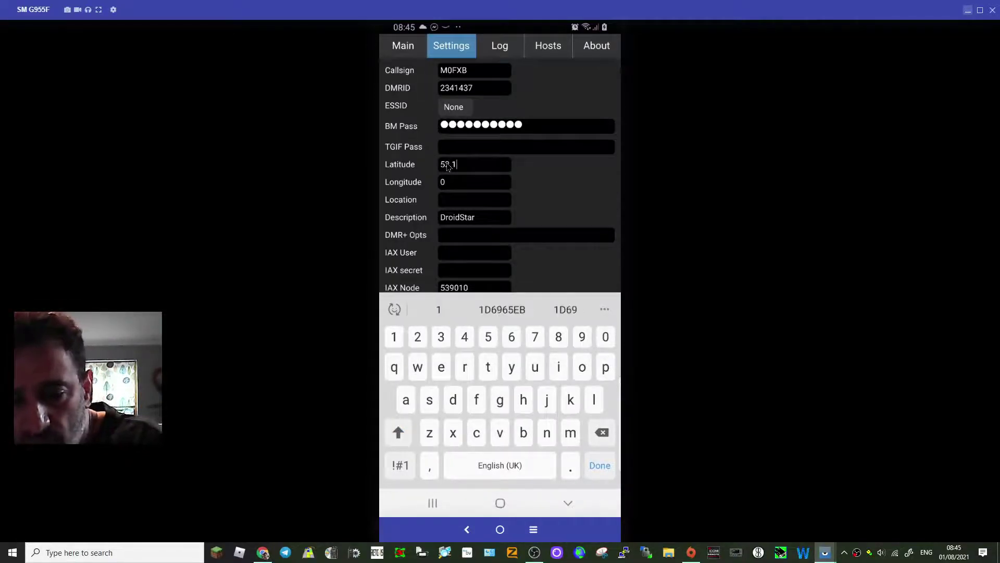
pyautogui.write('00')
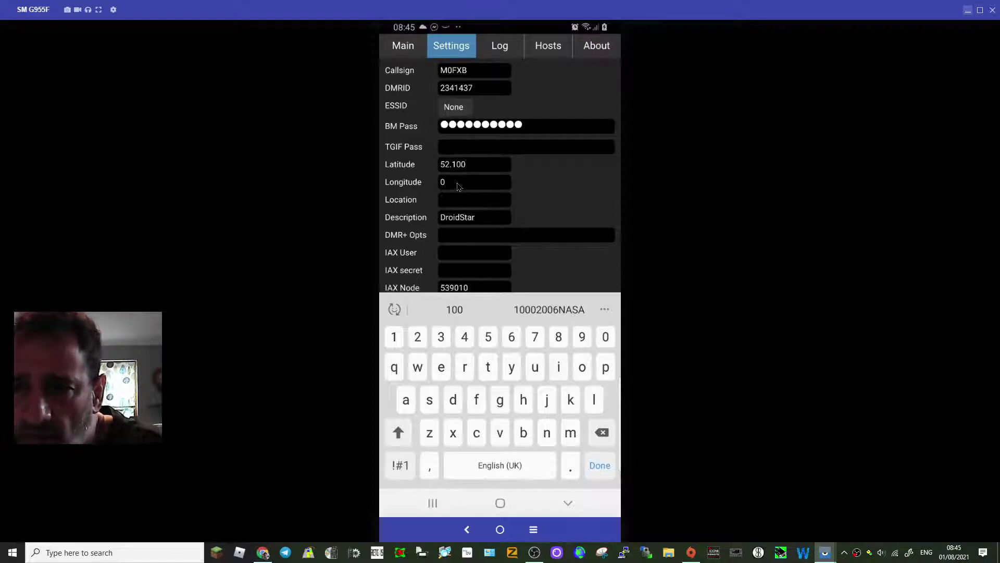
# Step: Set the Longitude in DroidStar's settings to 2.5
pyautogui.press('BackSpace')
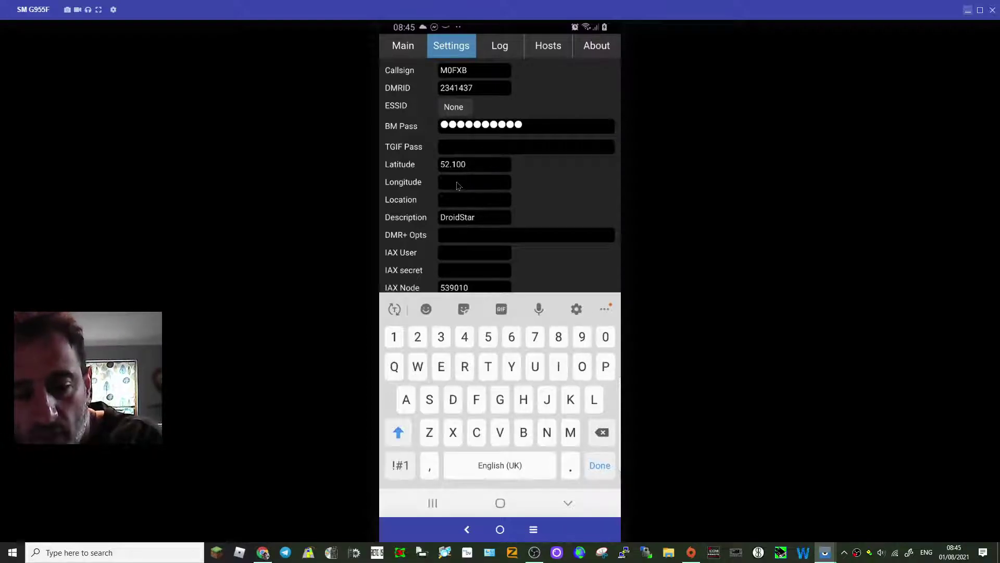
pyautogui.write('2.')
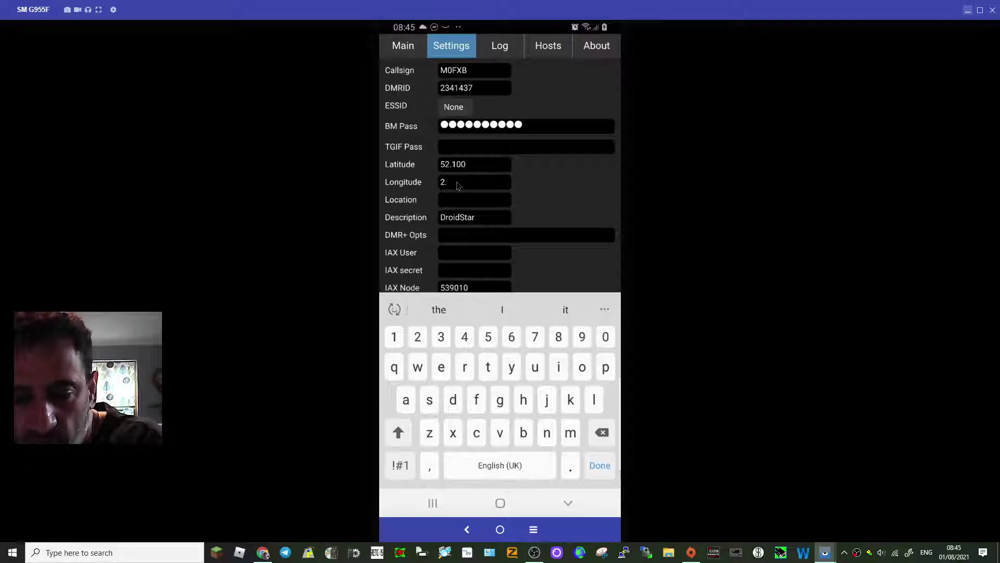
pyautogui.write(' 5')
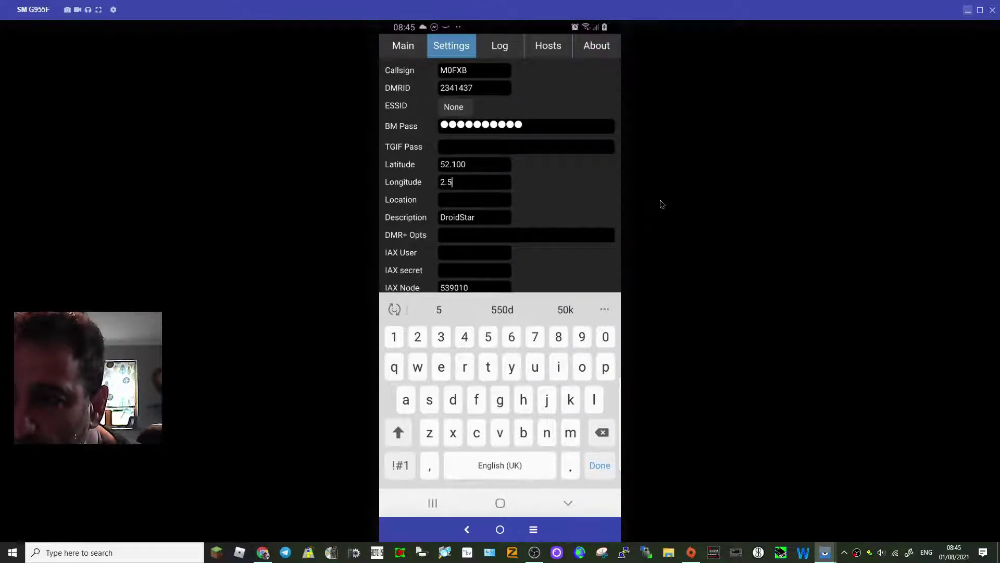
pyautogui.scroll(-4, 551, 243)
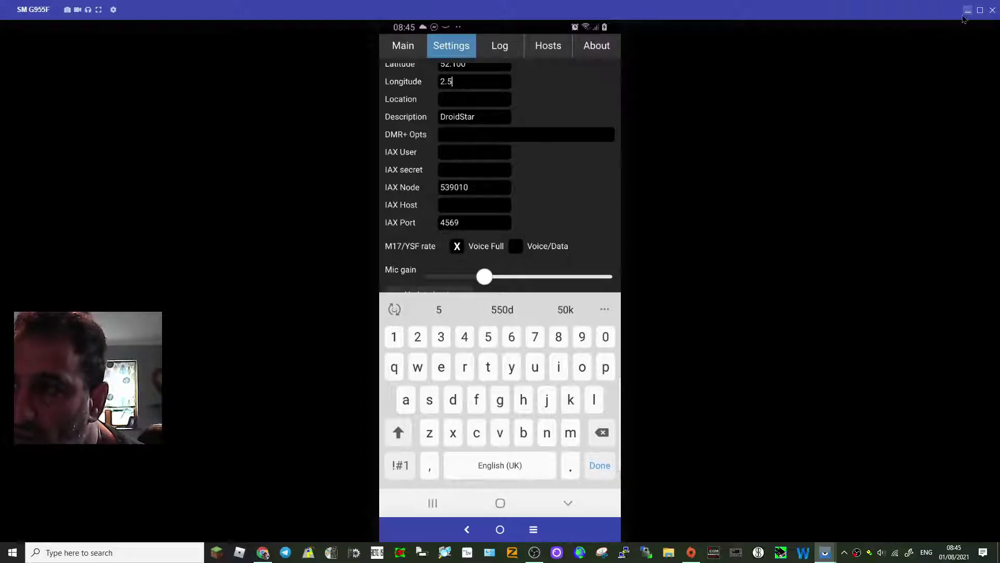
# Step: Switch to Chrome and search Google for "vysor" in a new tab
pyautogui.click(967, 11)
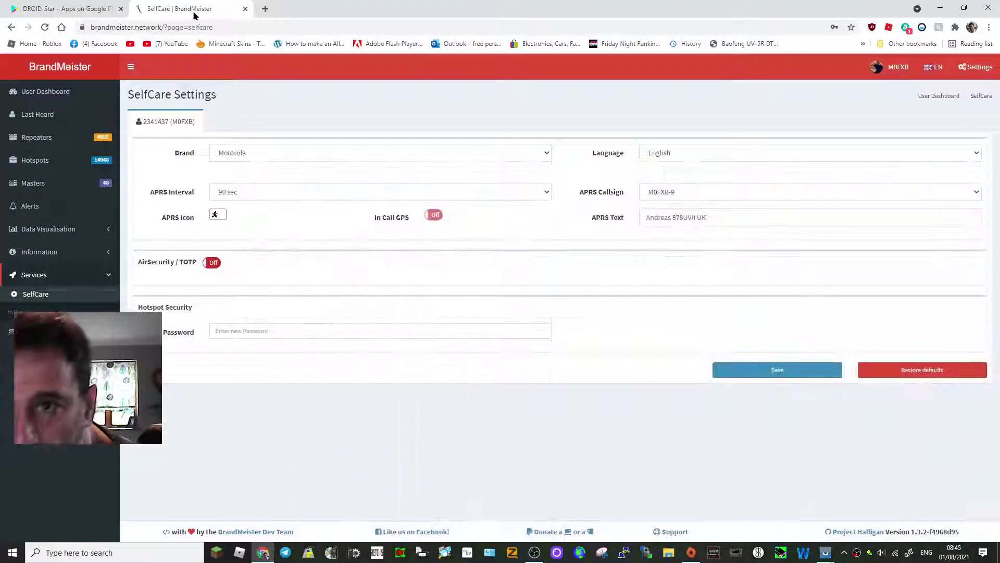
pyautogui.click(265, 10)
pyautogui.click(229, 27)
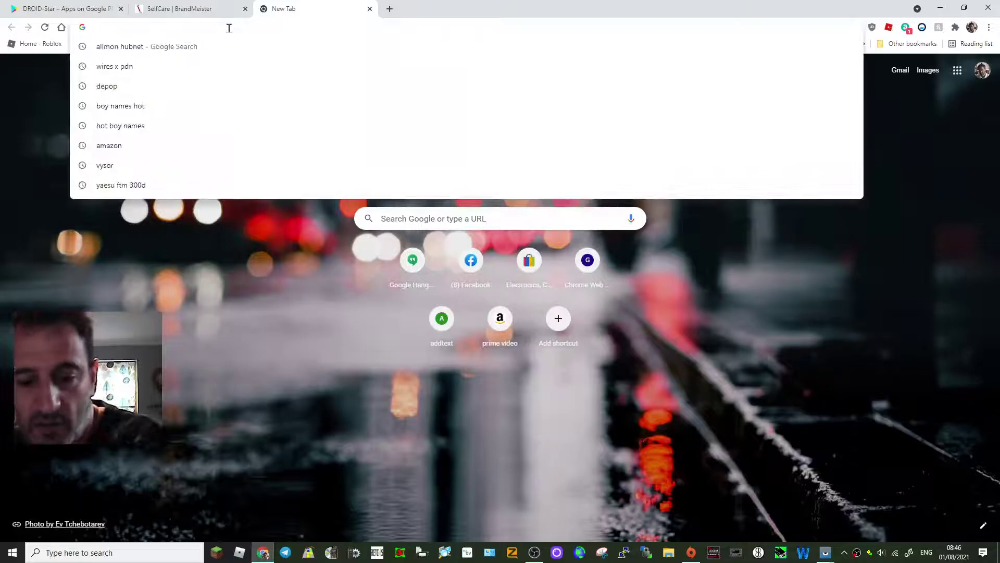
pyautogui.write('vysor')
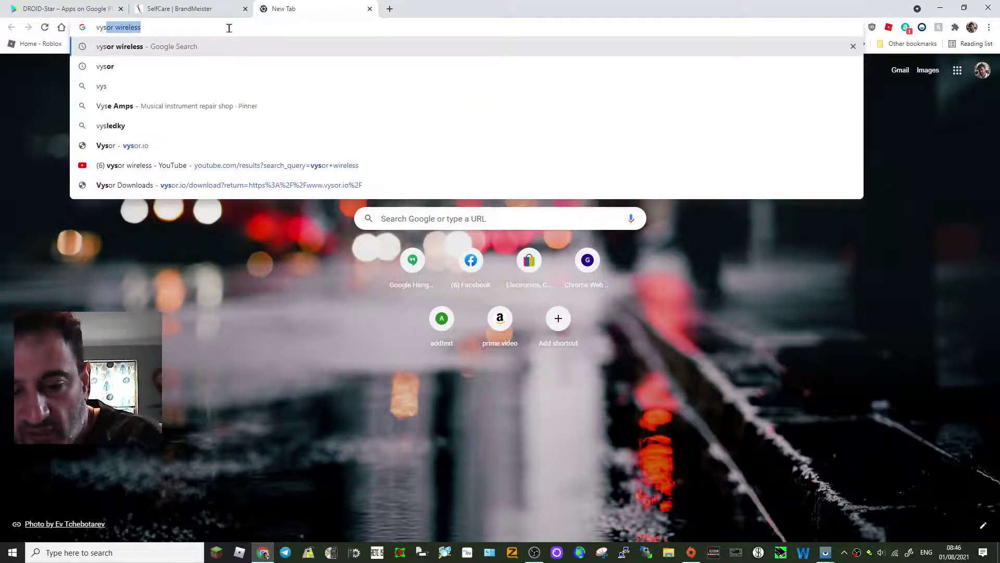
pyautogui.press('BackSpace')
pyautogui.press('Return')
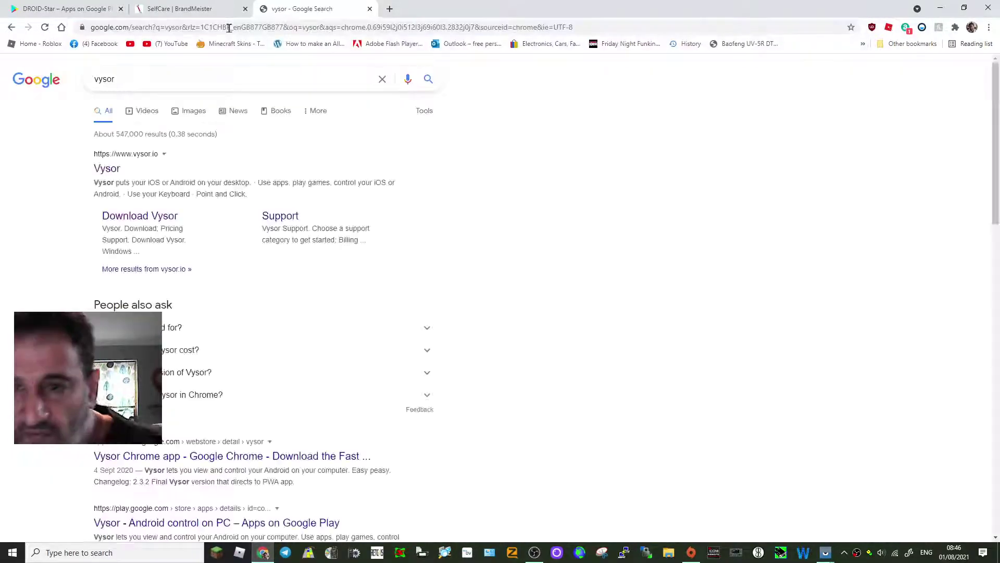
# Step: Open the Vysor website from the search results, and return to the SM G955F phone window
pyautogui.click(112, 169)
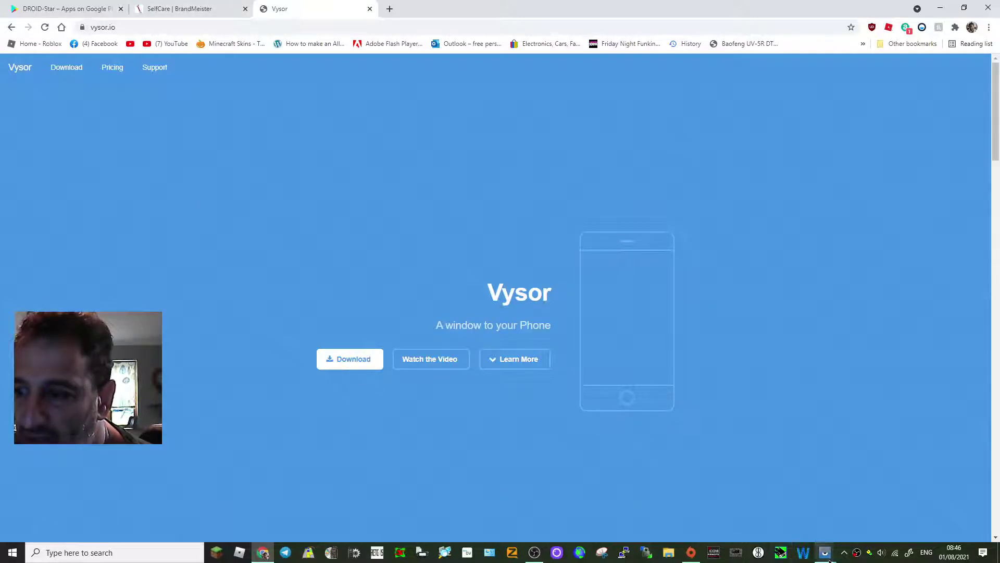
pyautogui.moveTo(826, 553)
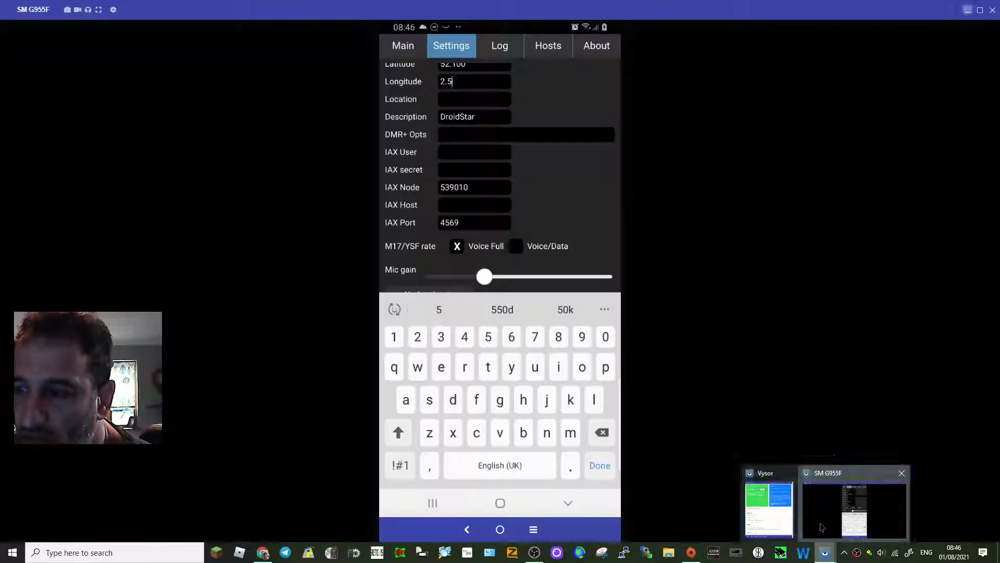
pyautogui.click(822, 527)
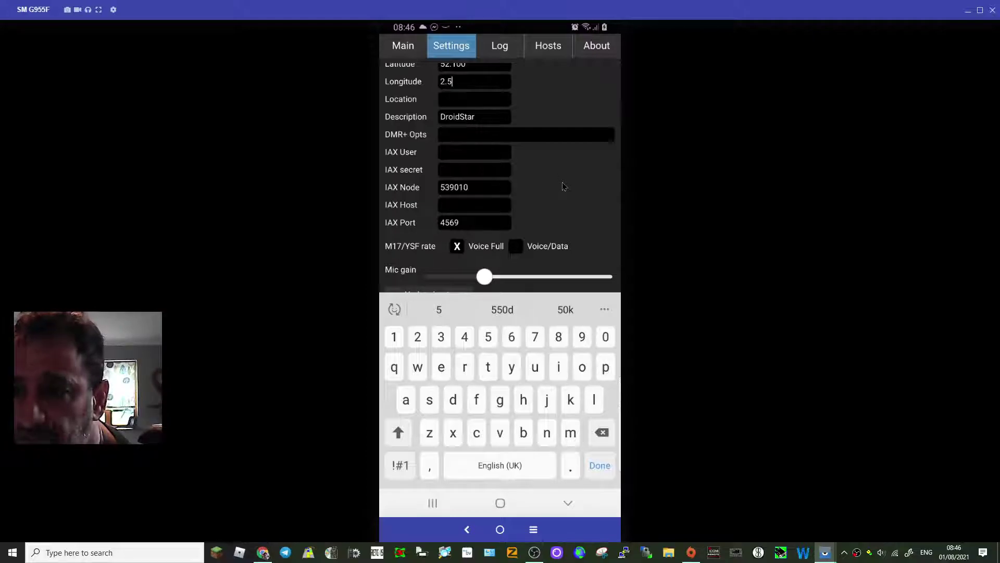
# Step: Review DroidStar's settings and look through its Log, Hosts and About pages
pyautogui.scroll(3, 563, 186)
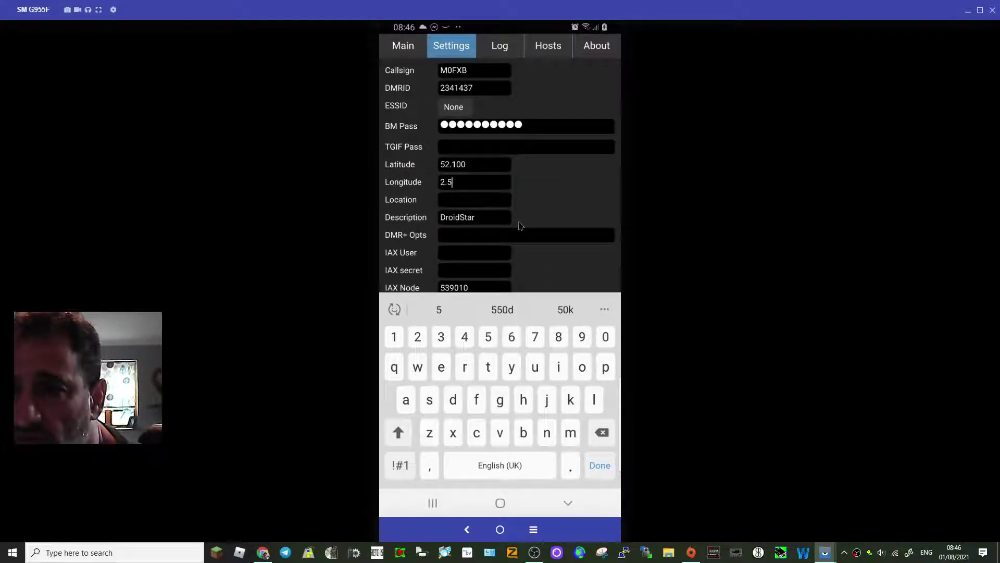
pyautogui.scroll(-3, 518, 224)
pyautogui.scroll(3, 521, 236)
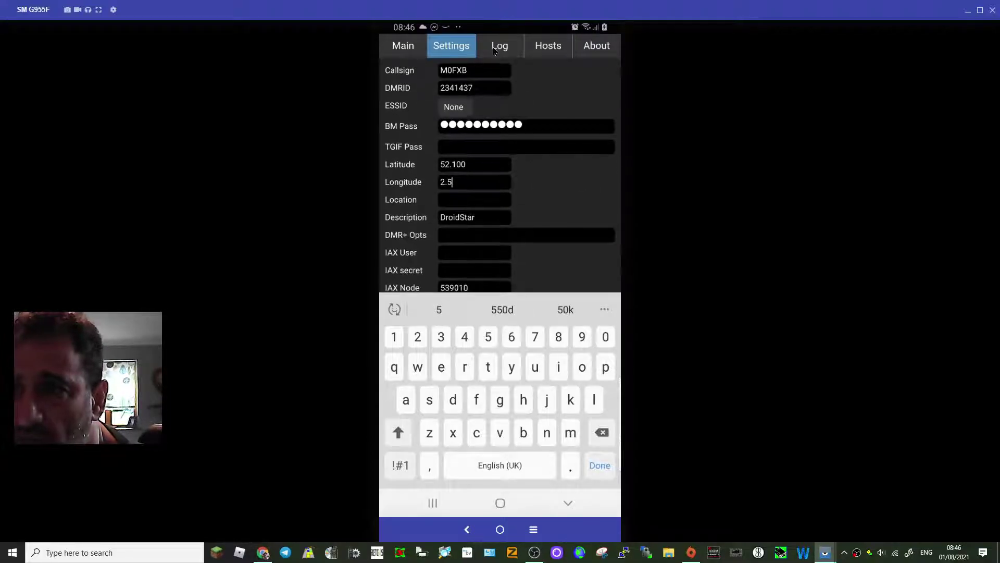
pyautogui.click(493, 47)
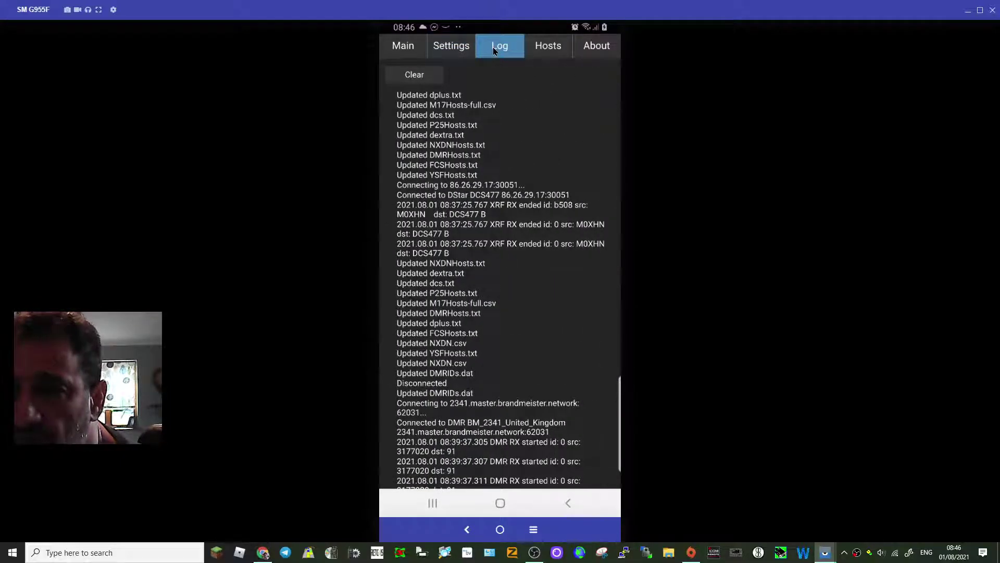
pyautogui.click(548, 50)
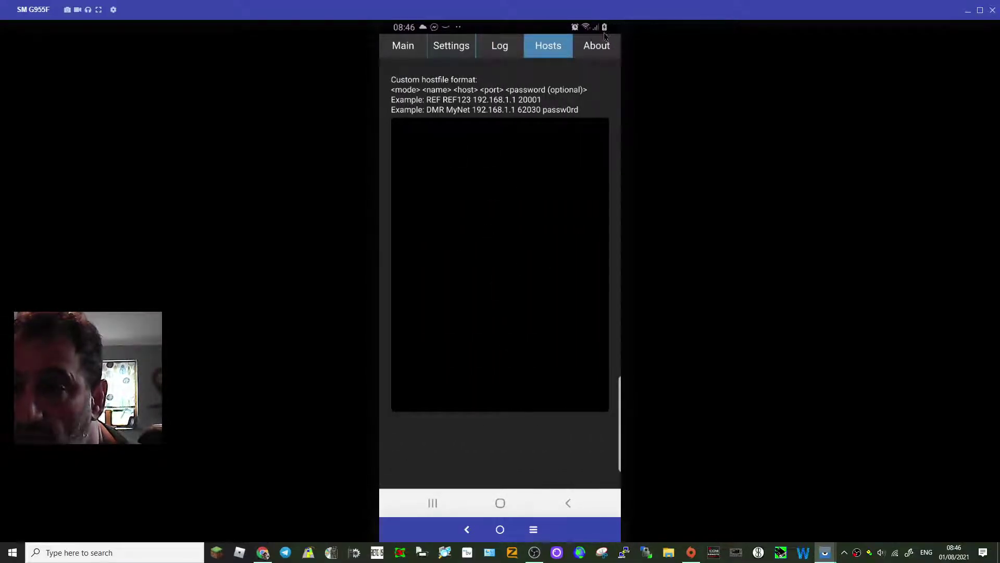
pyautogui.click(597, 46)
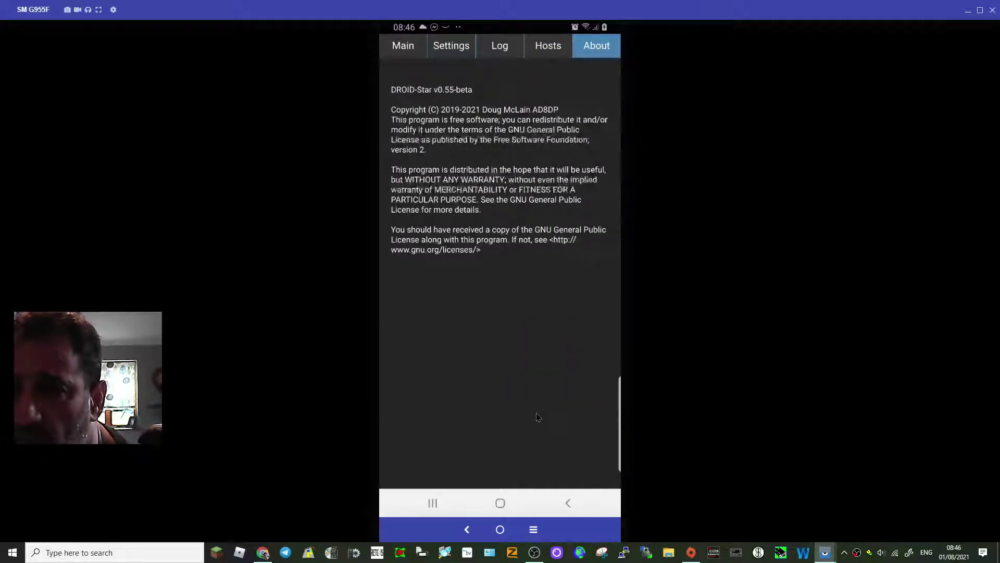
# Step: Connect DroidStar to the BM_2341_United_Kingdom host in DMR mode
pyautogui.click(404, 48)
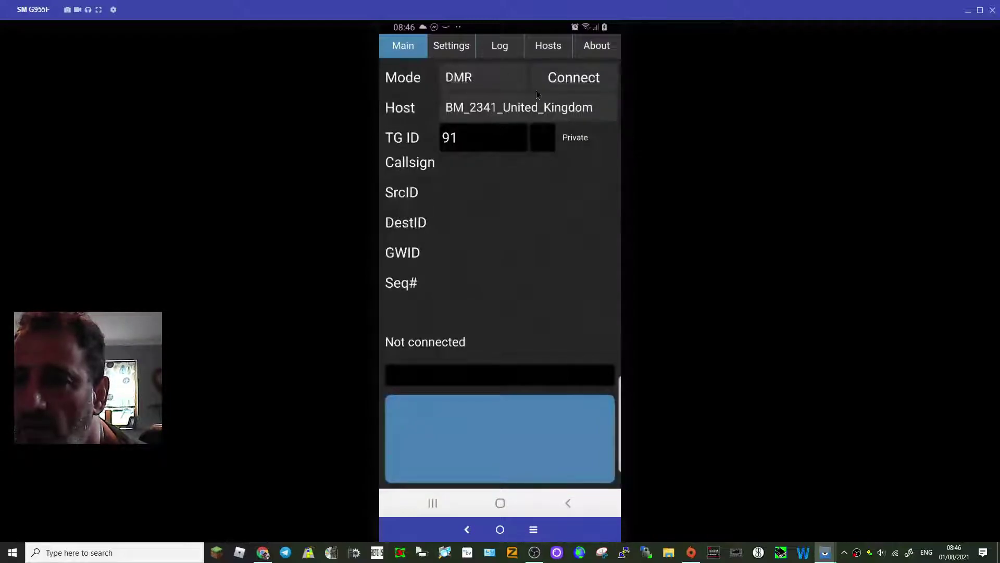
pyautogui.click(583, 81)
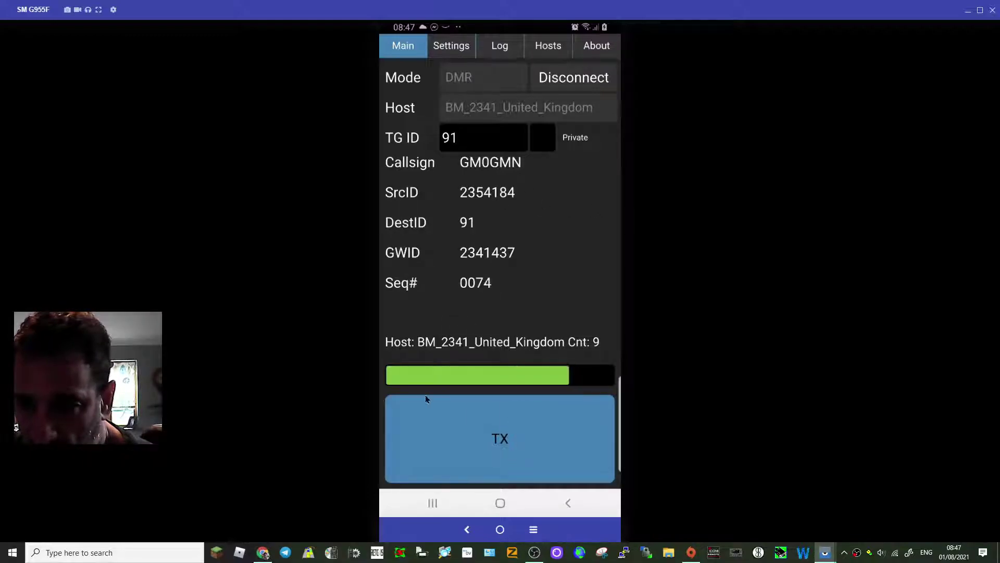
# Step: Examine the DroidStar settings during the connection, including mic gain, TX timeout and TX toggle mode
pyautogui.click(453, 47)
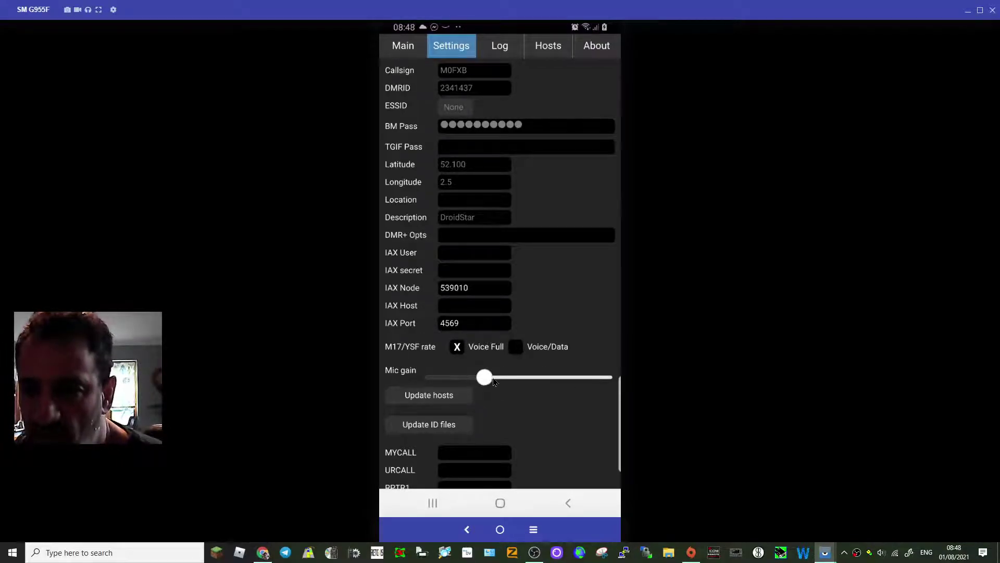
pyautogui.scroll(-2, 562, 368)
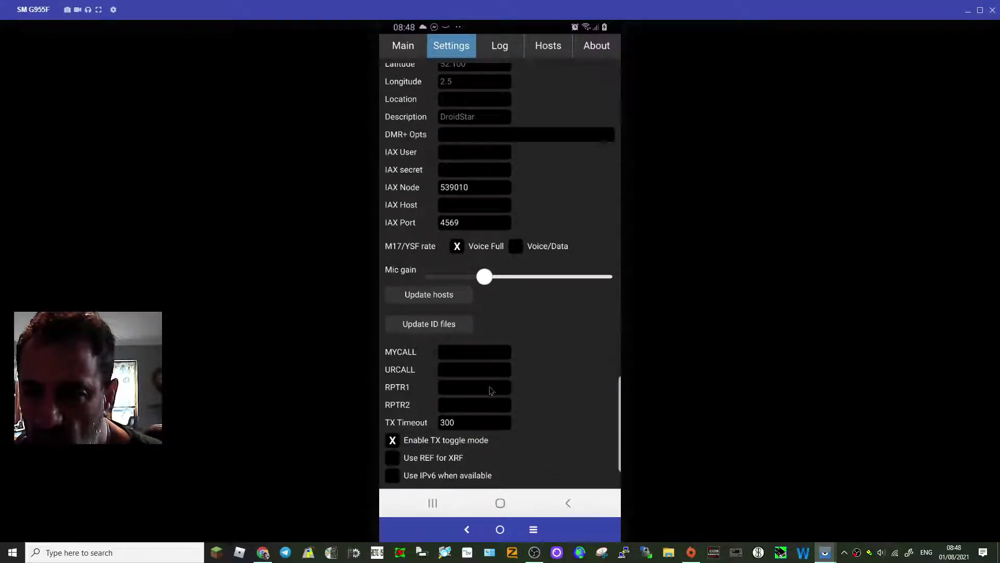
pyautogui.scroll(2, 524, 378)
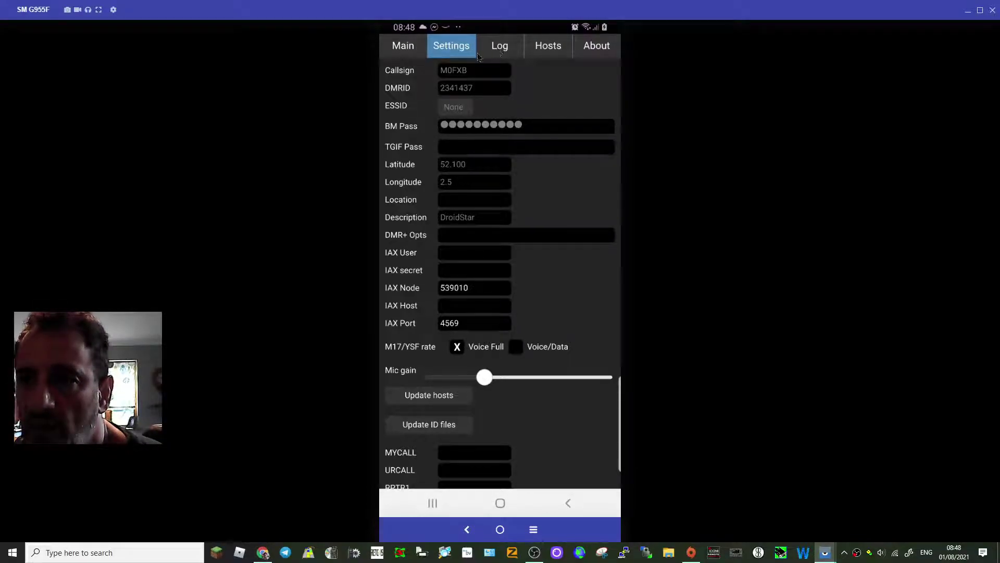
# Step: Disconnect from the BM_2341_United_Kingdom host and change the mode to REF
pyautogui.click(423, 50)
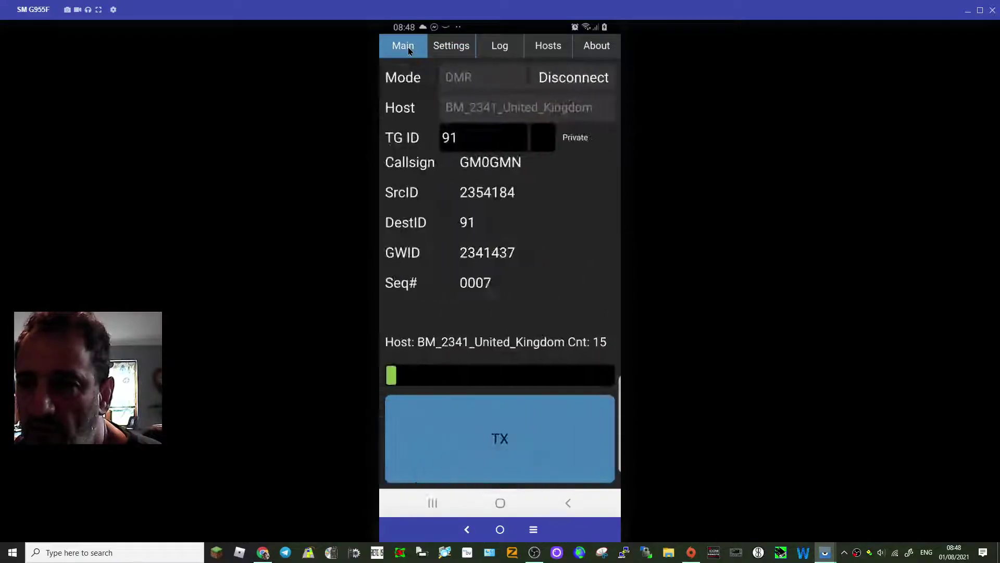
pyautogui.click(573, 81)
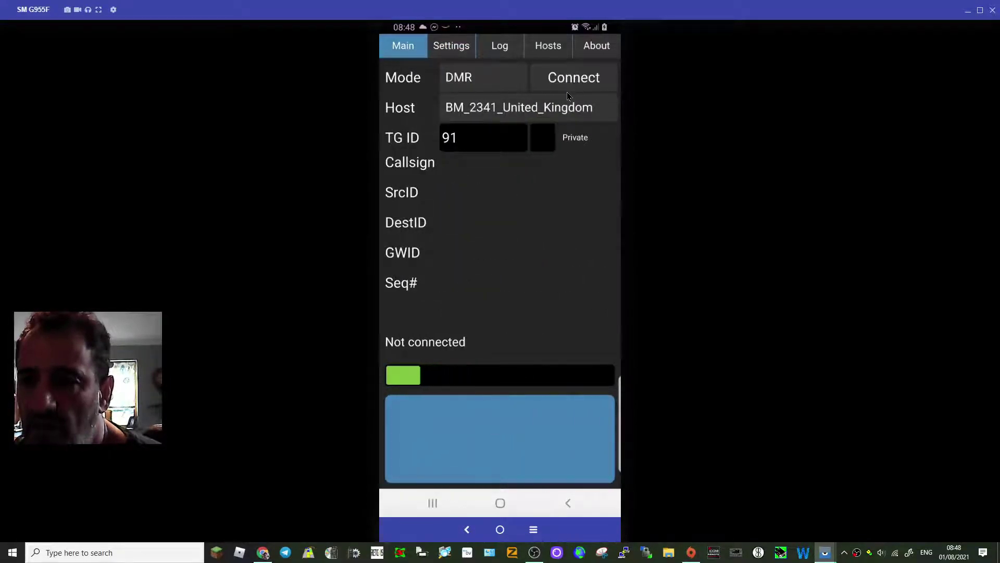
pyautogui.click(480, 77)
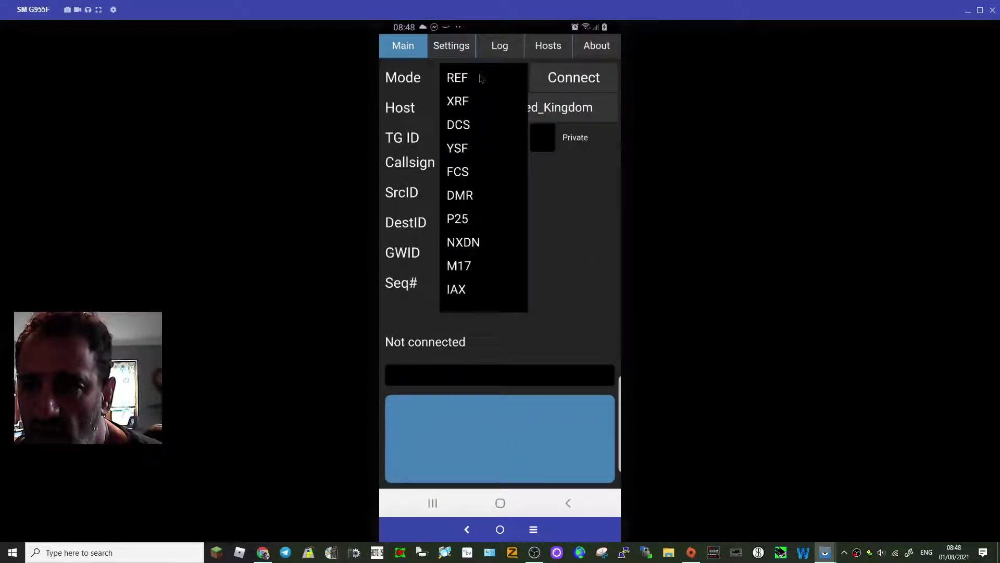
pyautogui.click(602, 218)
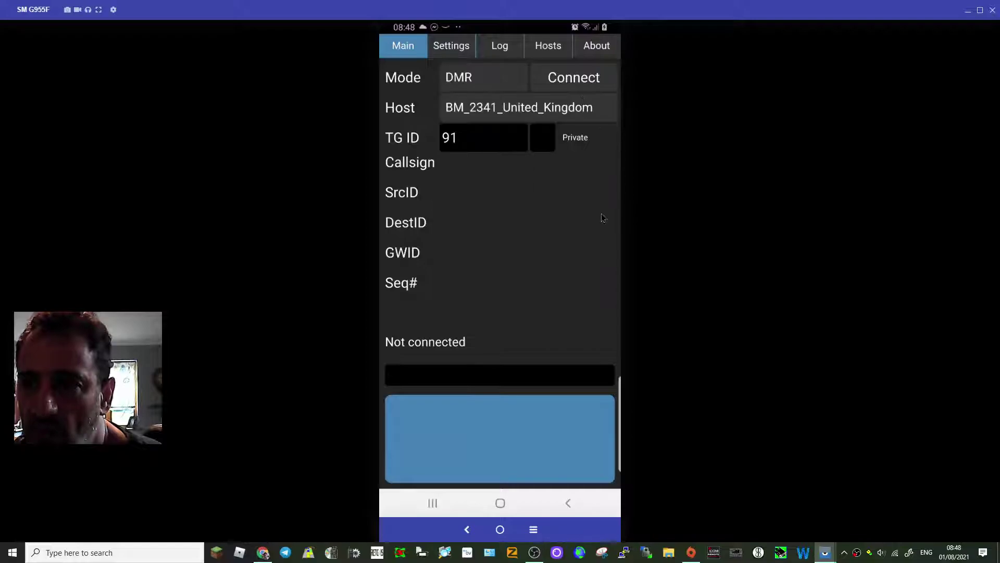
pyautogui.click(475, 79)
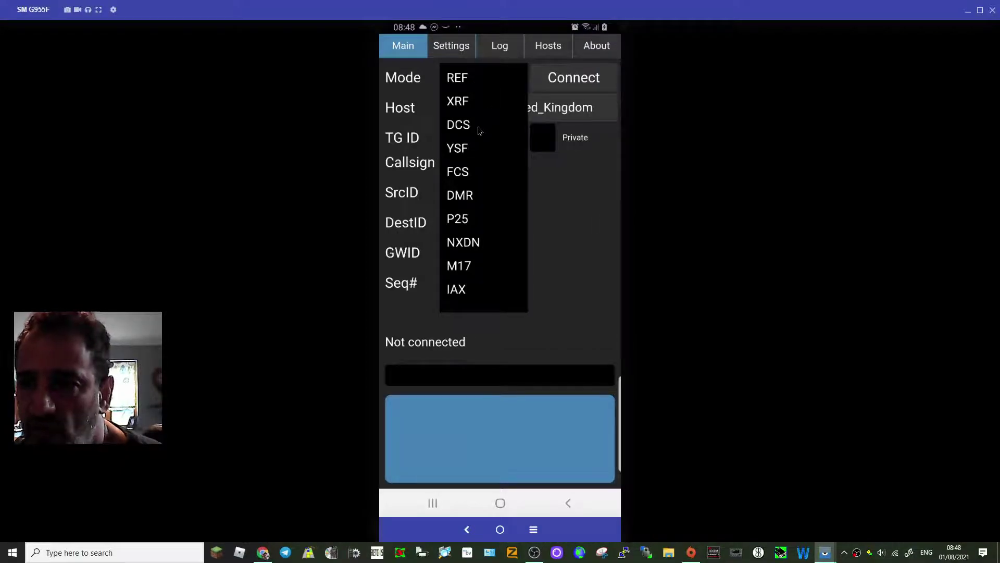
pyautogui.click(466, 78)
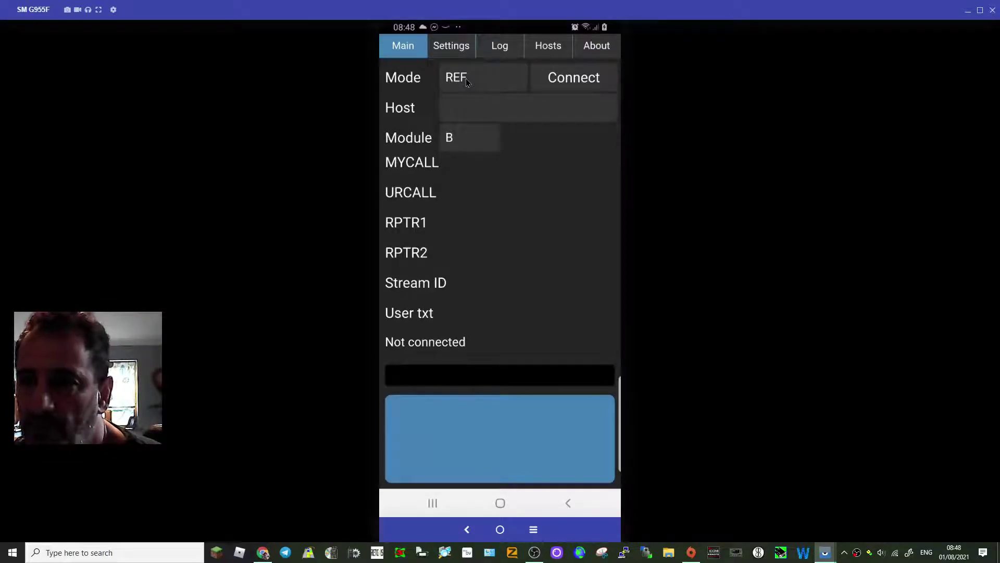
# Step: Choose REF030 as the host for REF mode
pyautogui.click(530, 108)
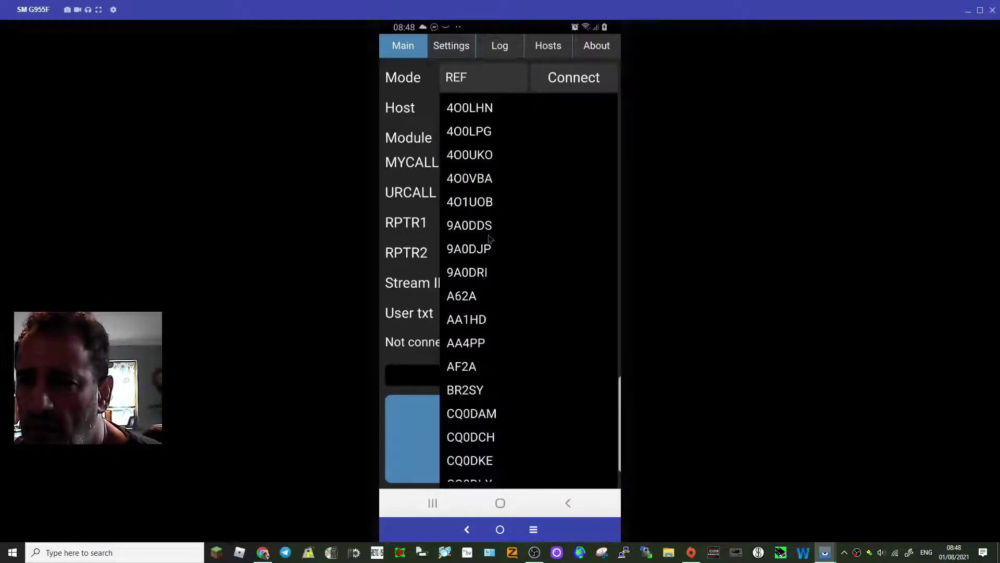
pyautogui.scroll(-4, 509, 346)
pyautogui.scroll(-15, 513, 353)
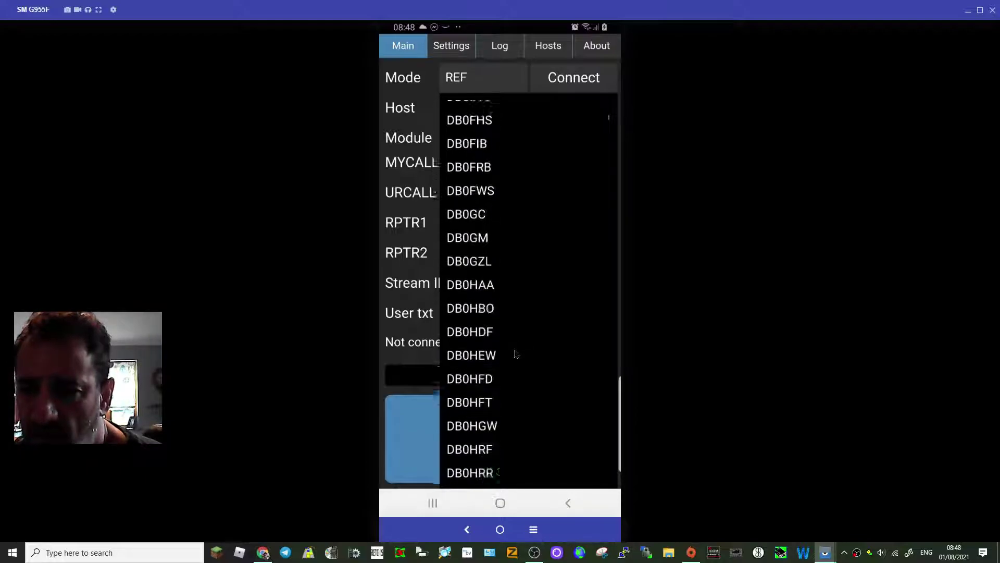
pyautogui.scroll(-10, 516, 353)
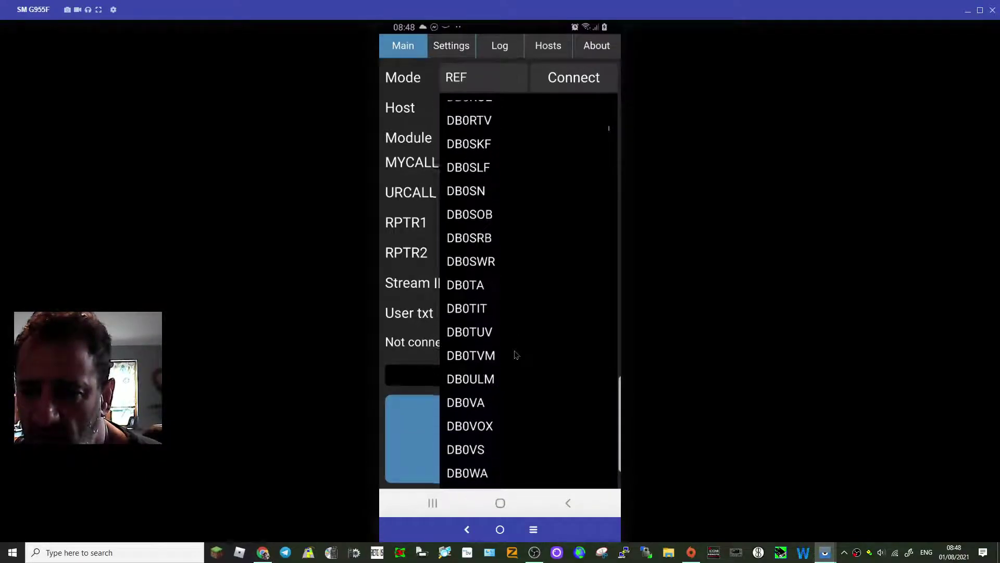
pyautogui.scroll(-3, 615, 396)
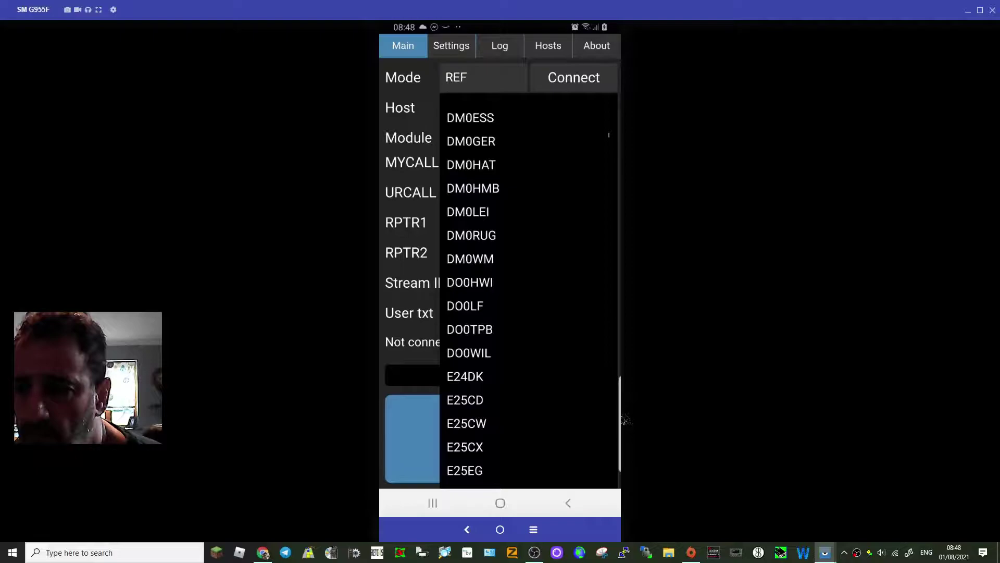
pyautogui.scroll(14, 594, 371)
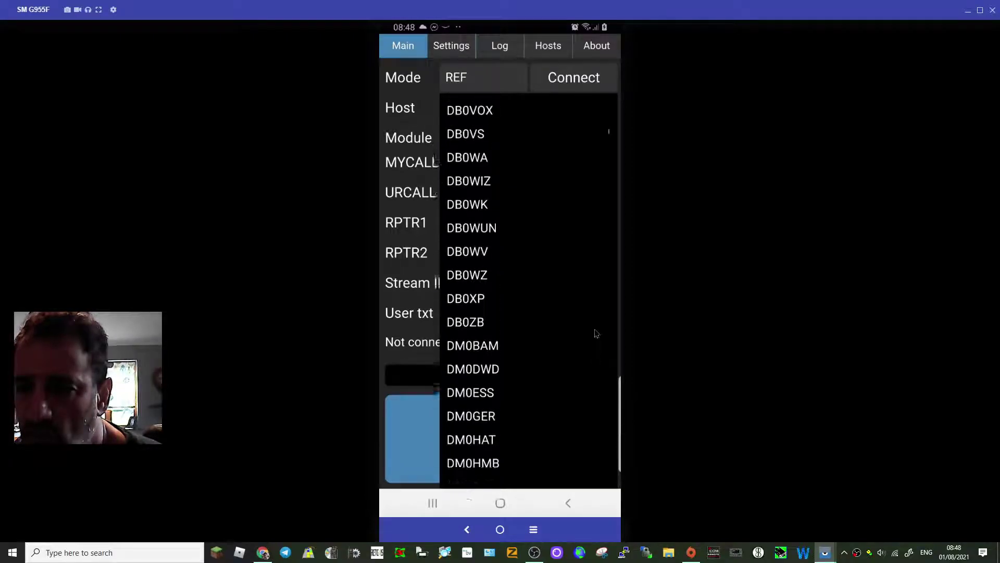
pyautogui.scroll(-15, 608, 134)
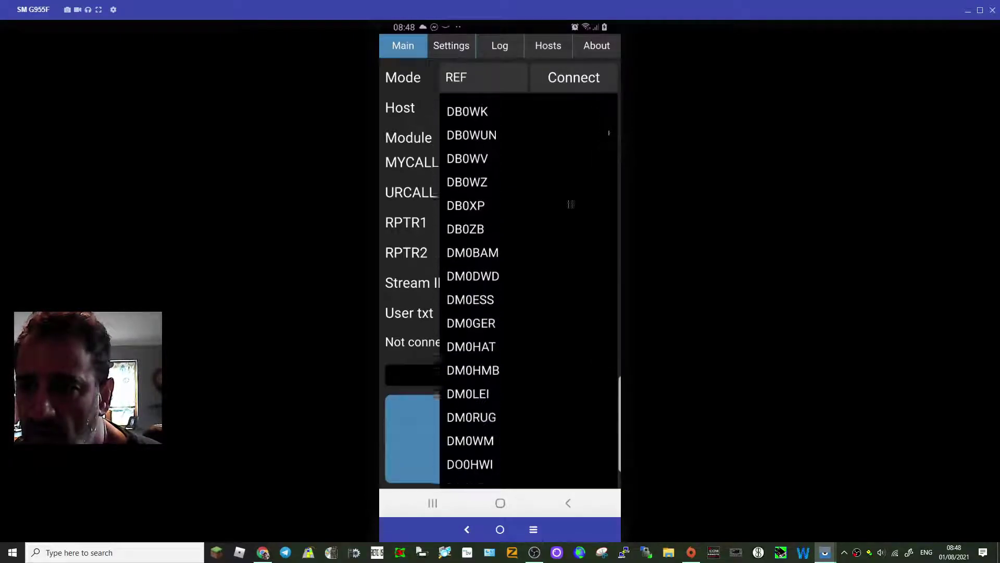
pyautogui.scroll(-4, 607, 147)
pyautogui.scroll(5, 592, 328)
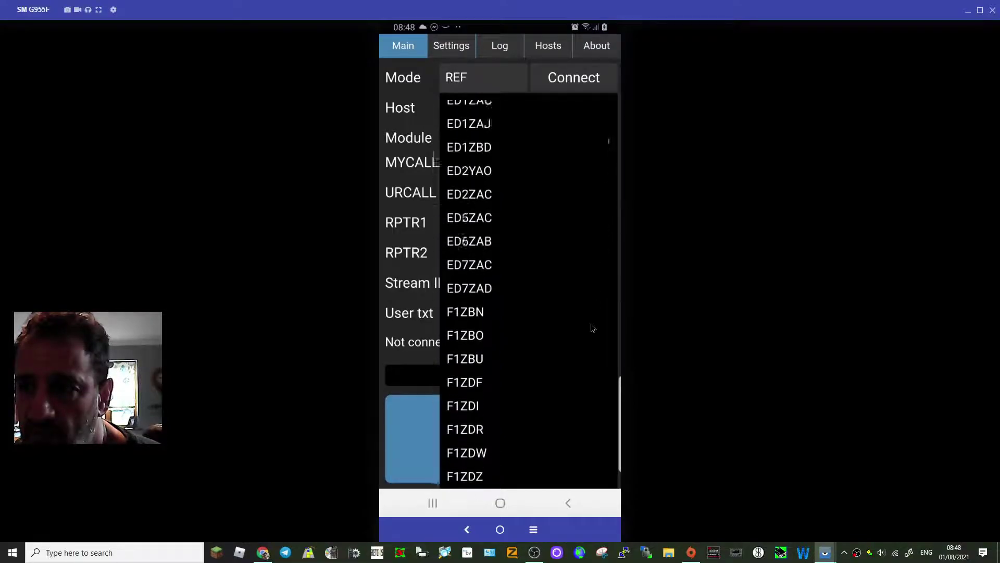
pyautogui.scroll(-8, 581, 323)
pyautogui.scroll(-20, 577, 319)
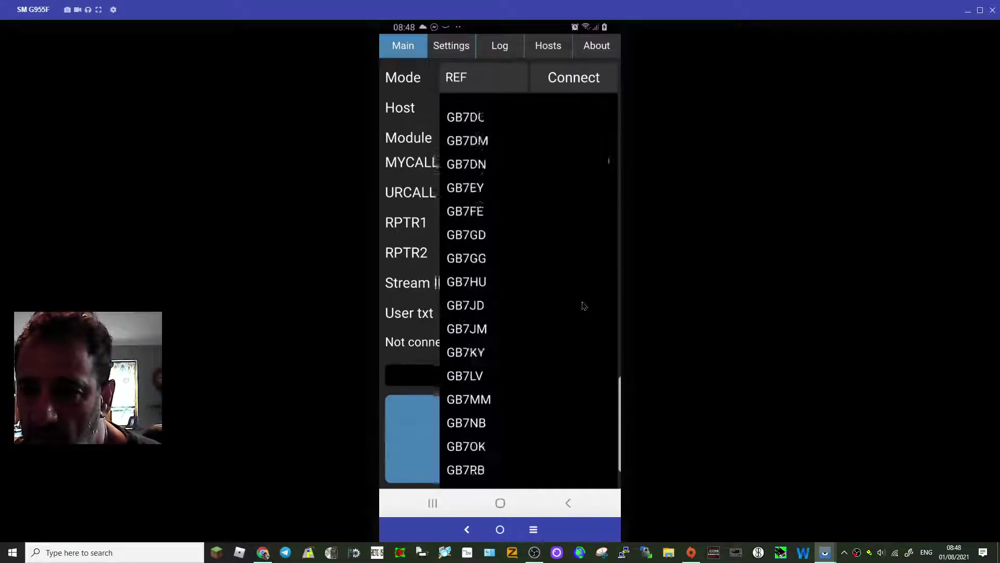
pyautogui.scroll(-20, 581, 295)
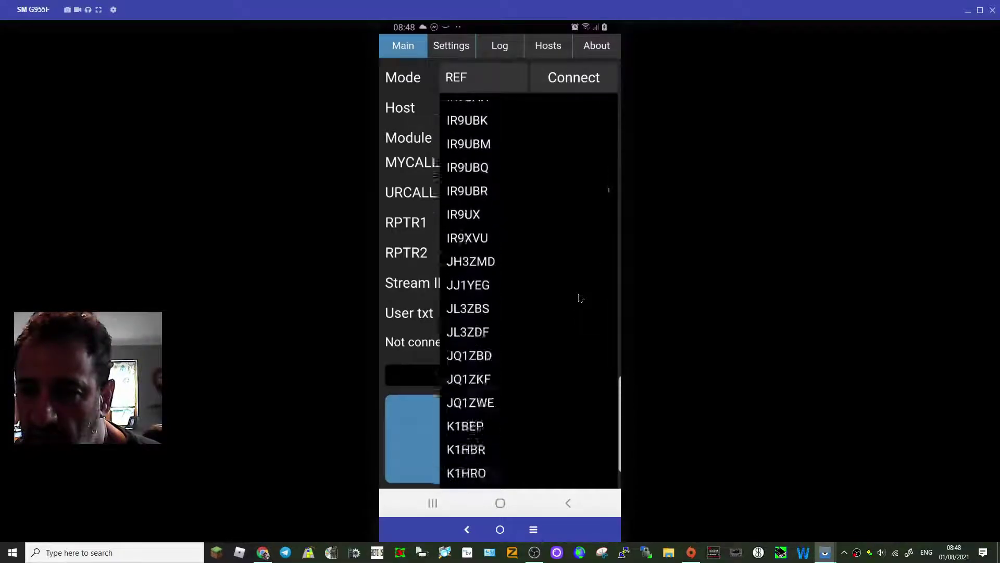
pyautogui.scroll(-20, 581, 297)
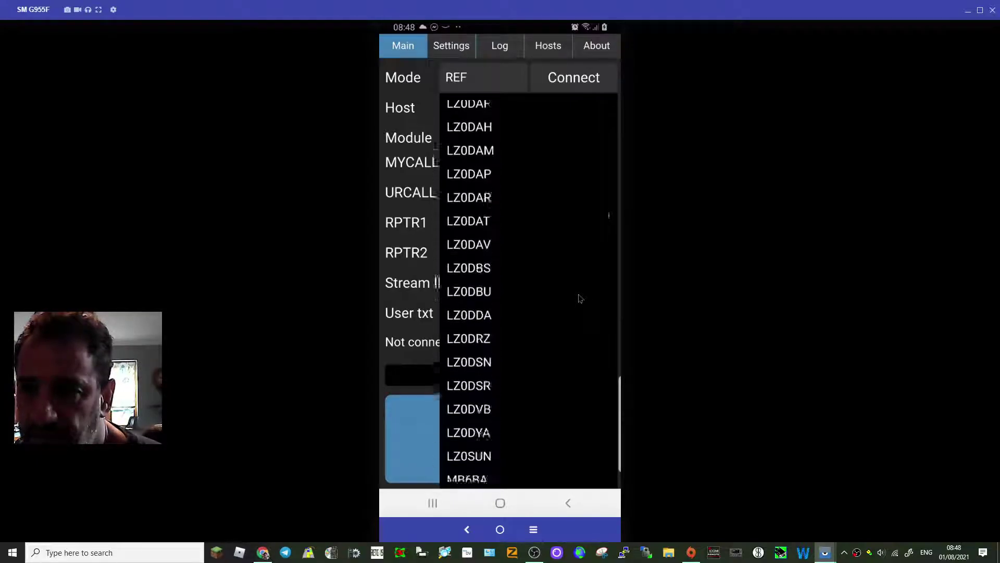
pyautogui.scroll(-20, 580, 297)
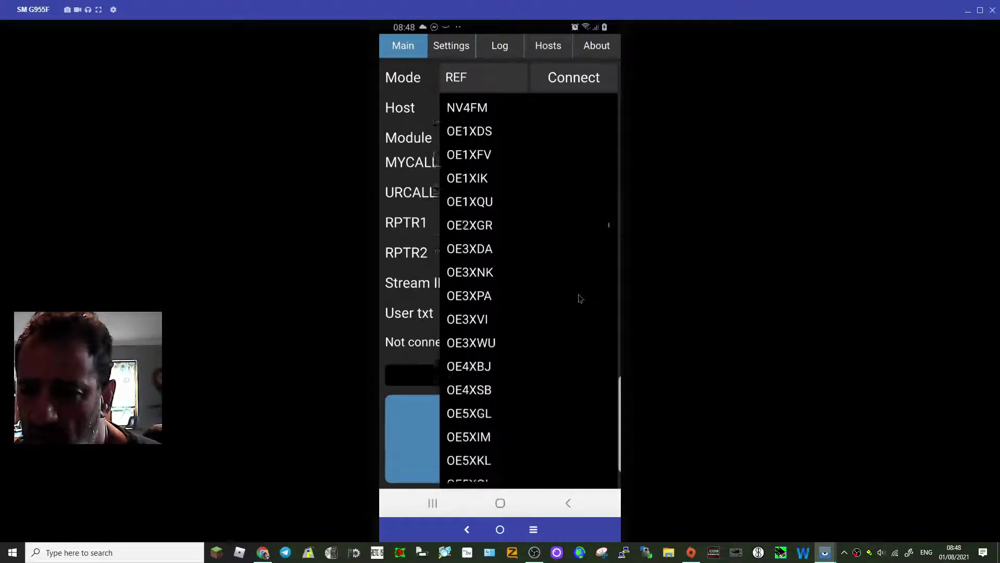
pyautogui.scroll(-15, 580, 298)
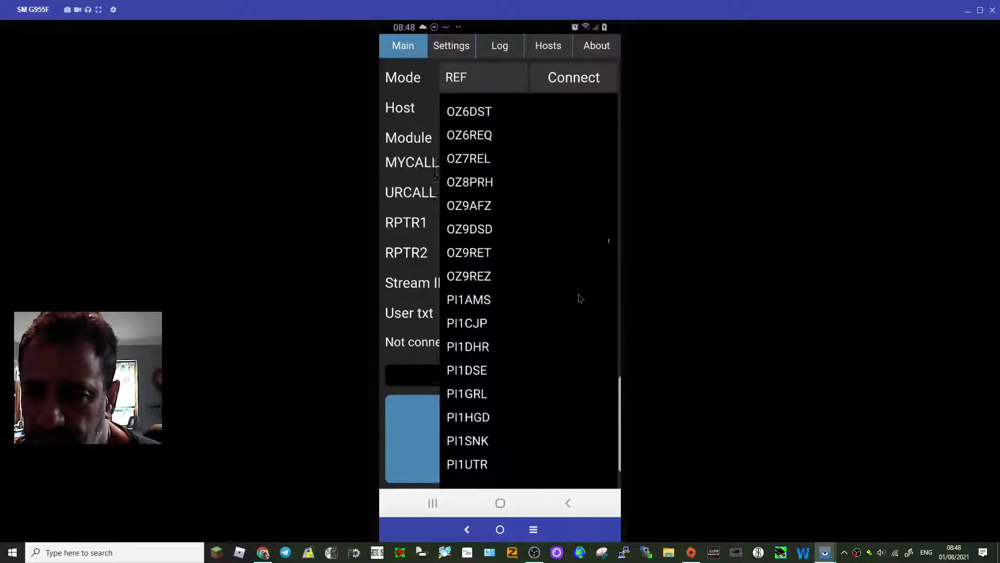
pyautogui.scroll(-18, 580, 298)
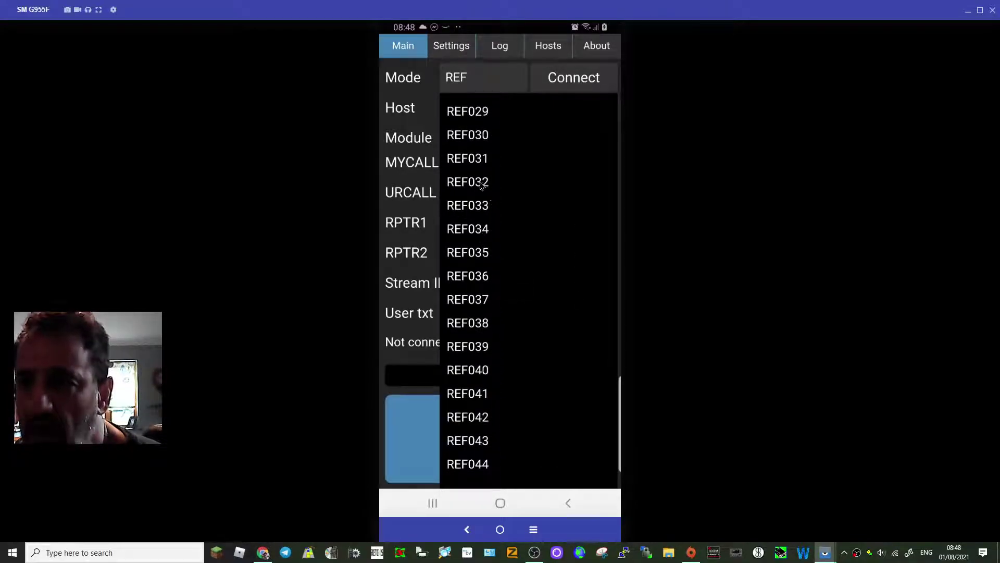
pyautogui.click(468, 136)
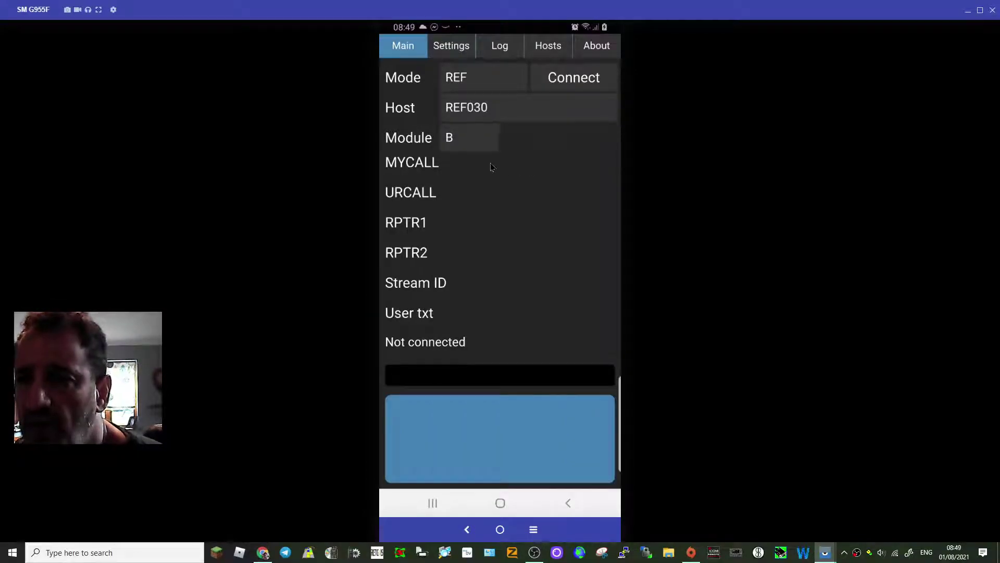
# Step: Set the module to C and connect to the REF030 reflector
pyautogui.click(458, 139)
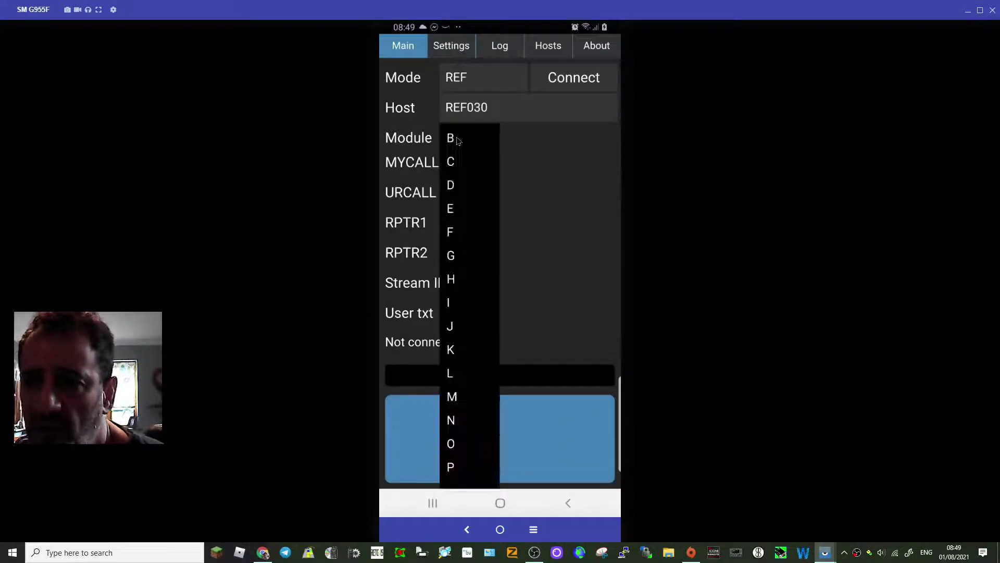
pyautogui.click(456, 165)
pyautogui.click(561, 82)
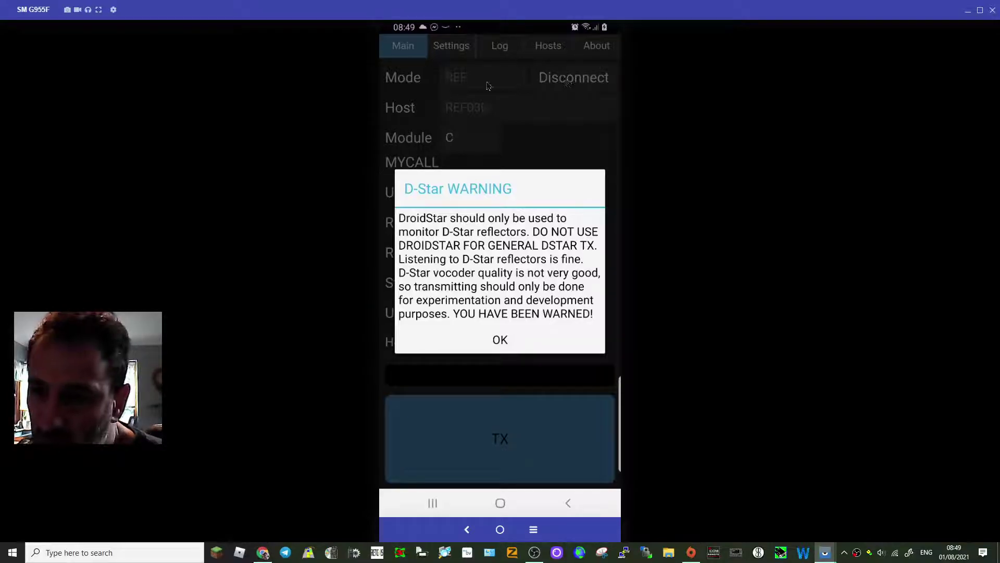
# Step: Close the D-Star warning to disconnect from the REF030 reflector, and change the mode to YSF
pyautogui.click(499, 341)
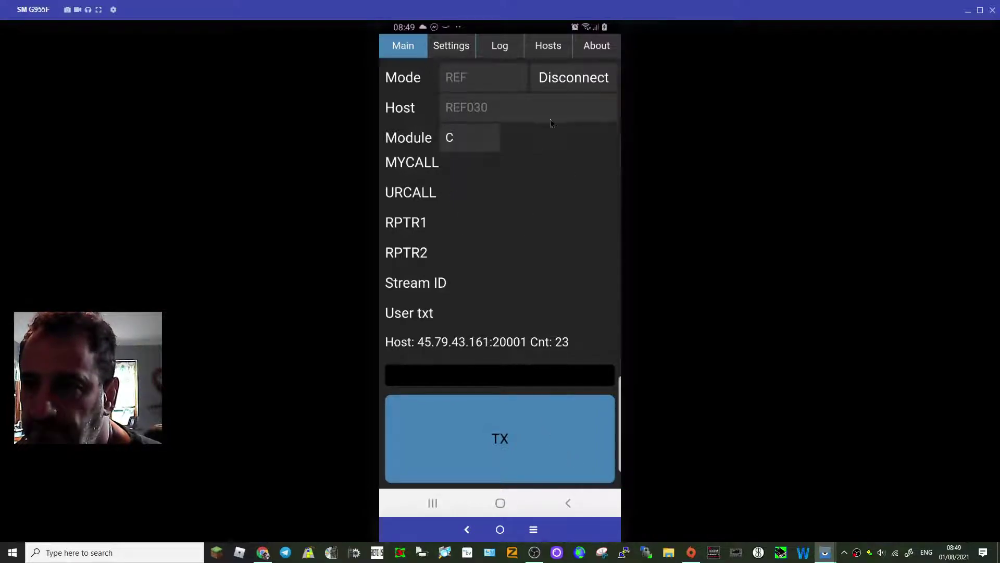
pyautogui.click(562, 89)
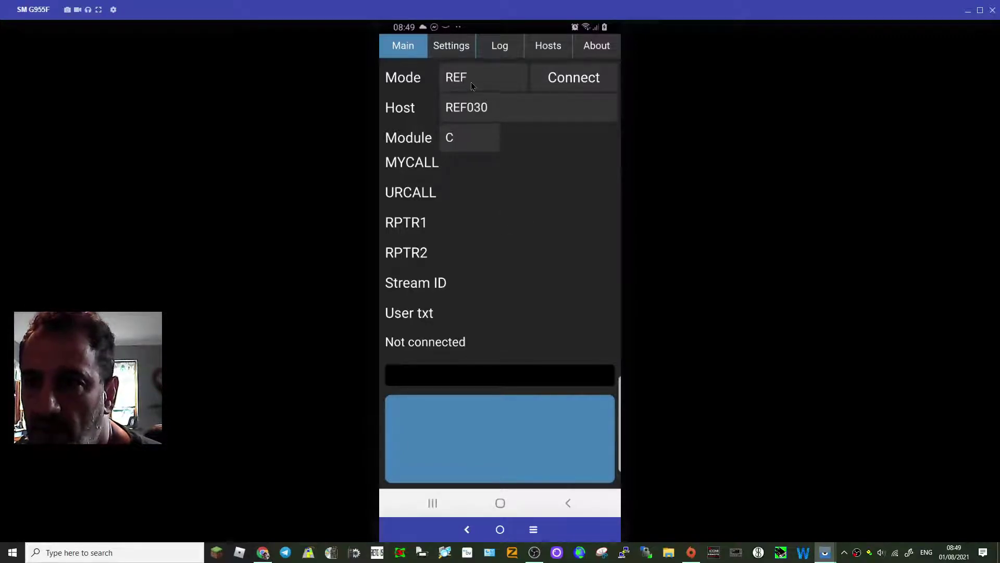
pyautogui.click(469, 83)
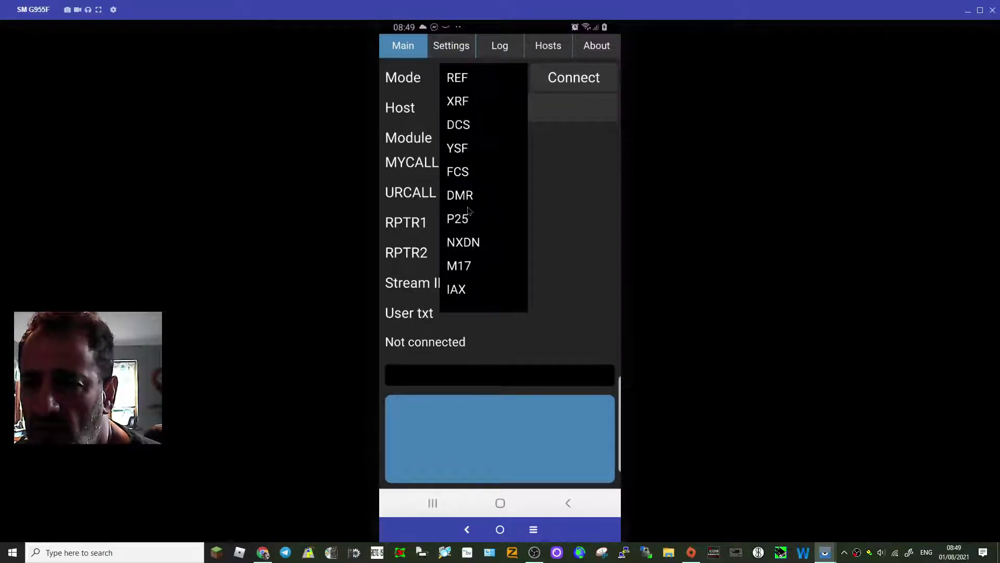
pyautogui.click(470, 153)
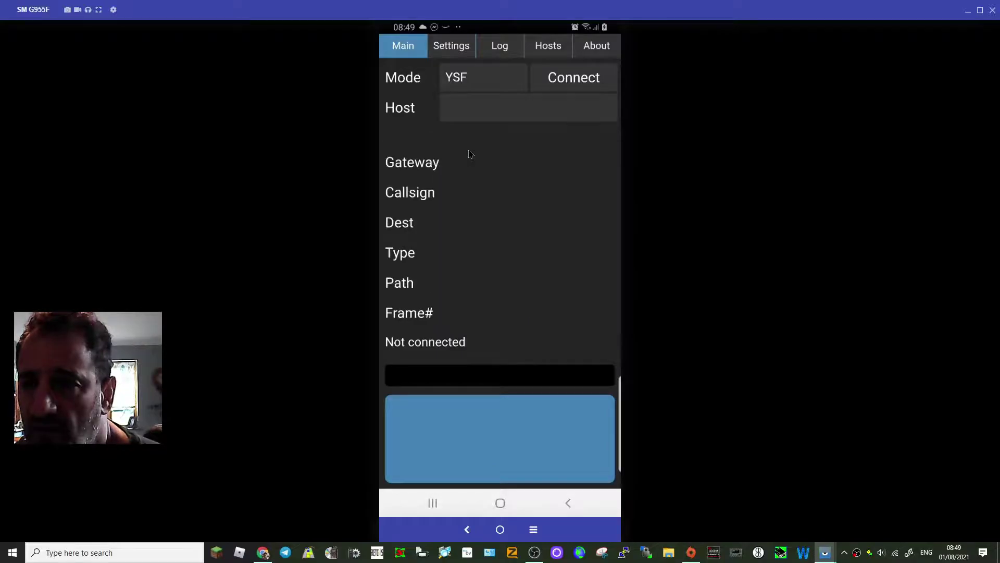
# Step: Choose 001-CQ-UK as the YSF host and connect to it
pyautogui.click(540, 108)
pyautogui.click(521, 107)
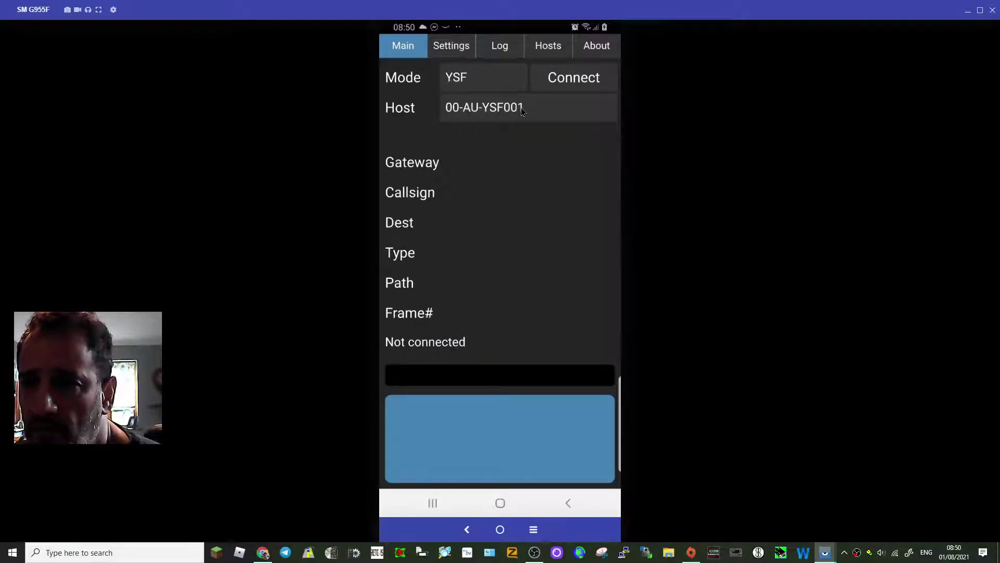
pyautogui.click(521, 107)
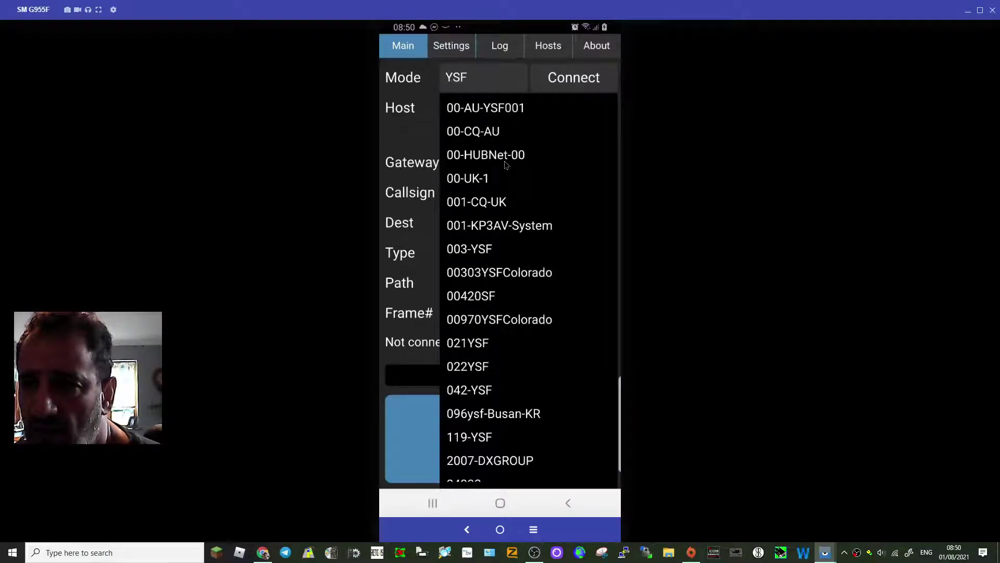
pyautogui.click(493, 203)
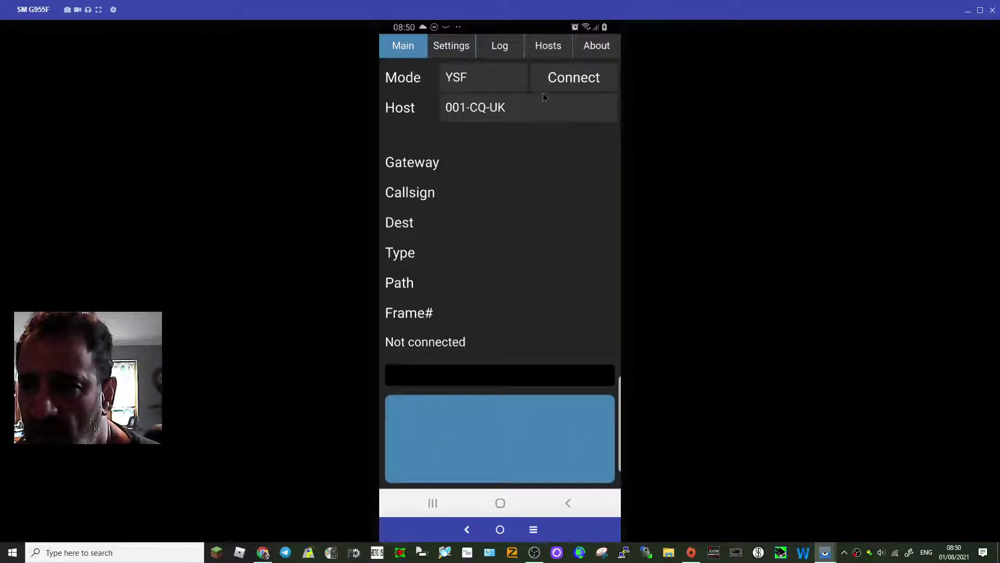
pyautogui.click(554, 84)
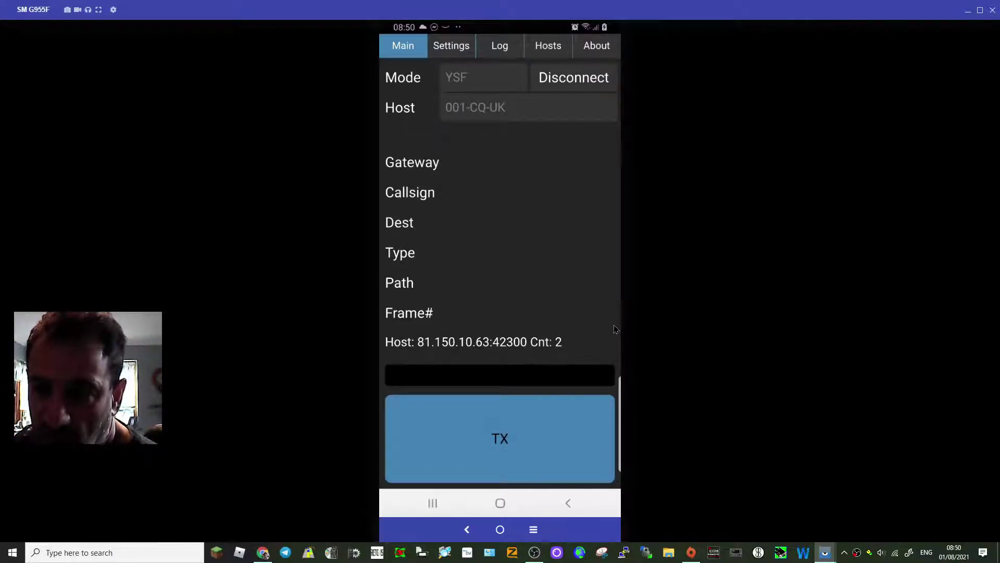
# Step: Look through DroidStar's settings, log, custom hosts and about pages, and return to the main page
pyautogui.click(452, 50)
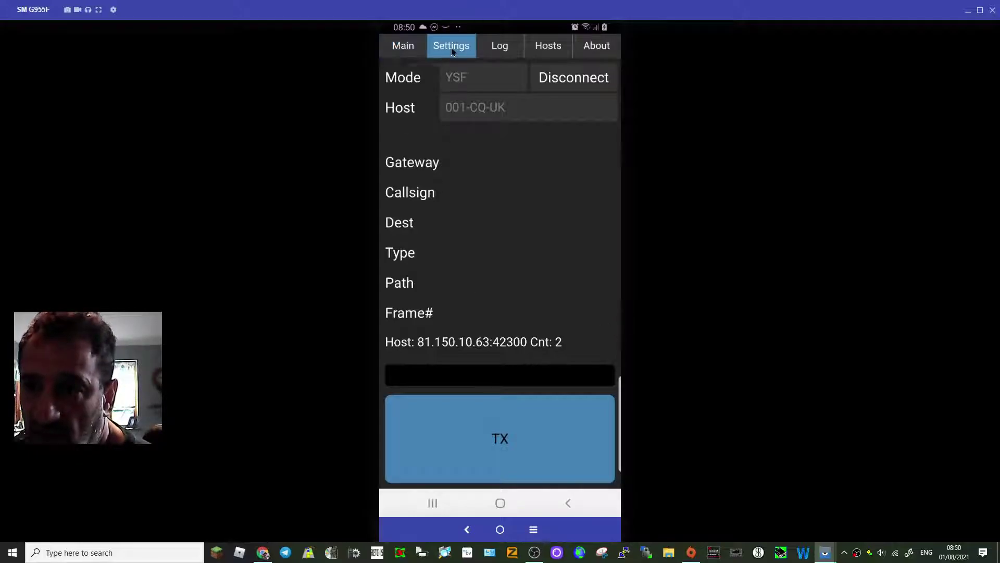
pyautogui.click(496, 48)
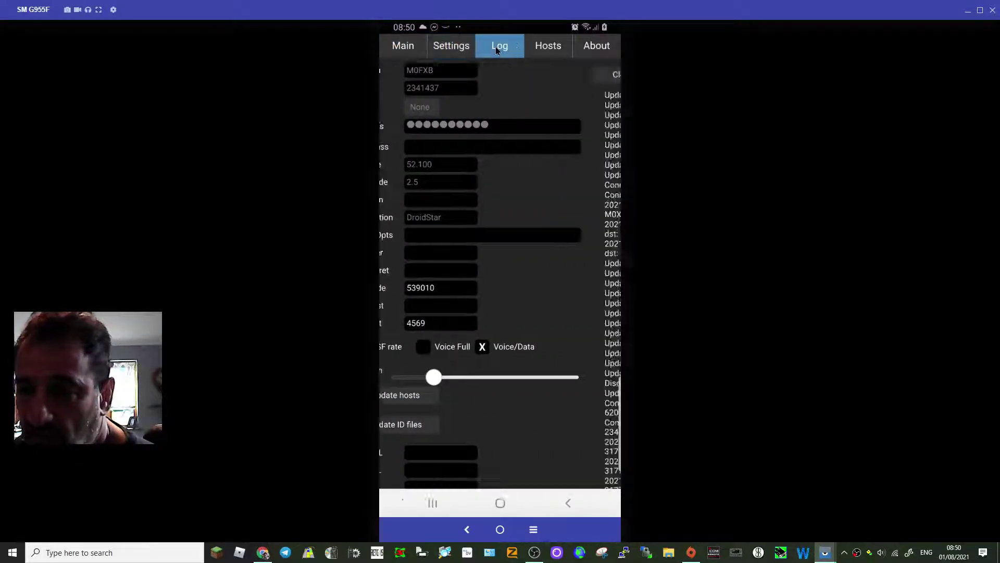
pyautogui.click(558, 47)
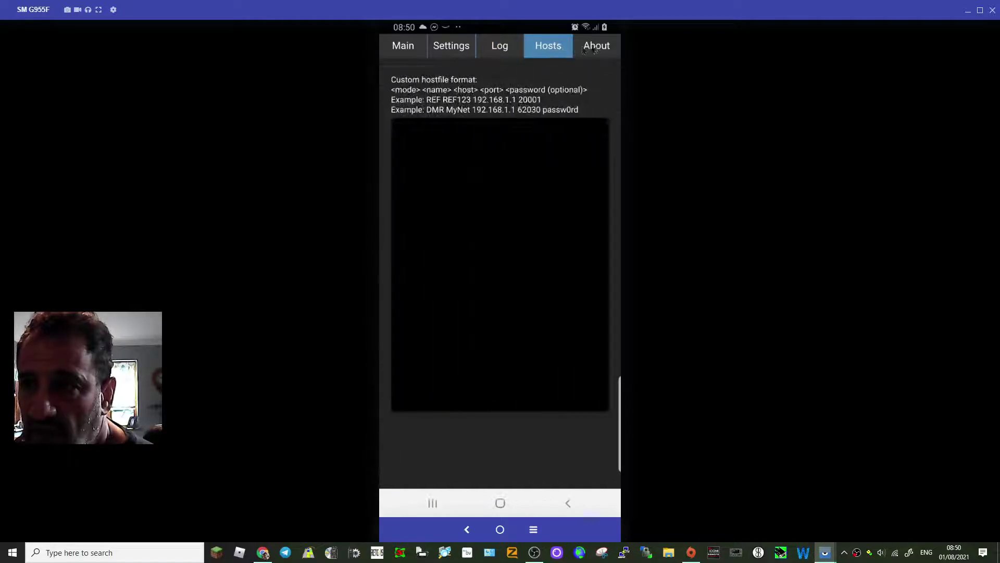
pyautogui.click(595, 48)
pyautogui.click(396, 48)
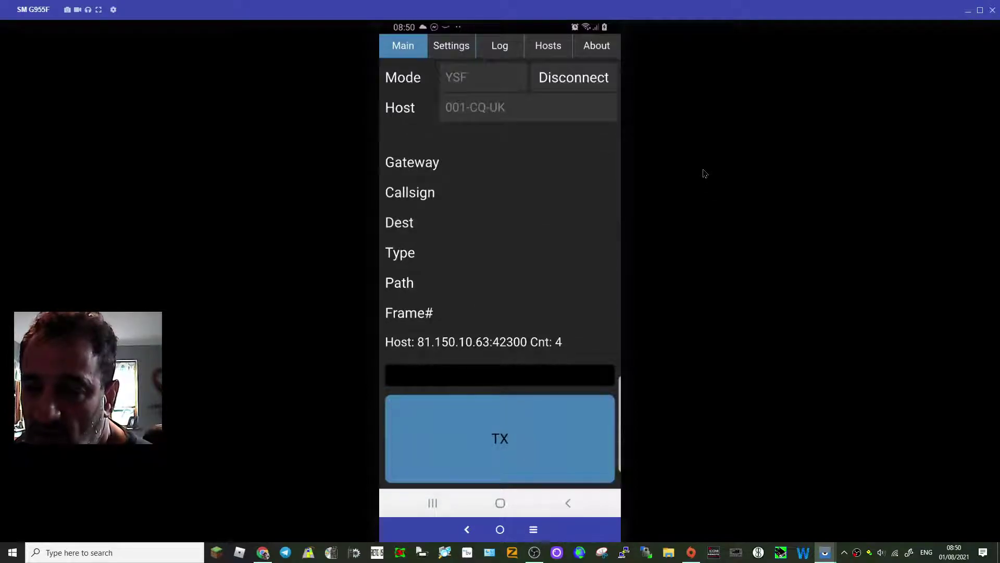
# Step: Show the DROID-Star Google Play page in the browser and place the phone mirror beside the app description as a smaller window
pyautogui.click(967, 11)
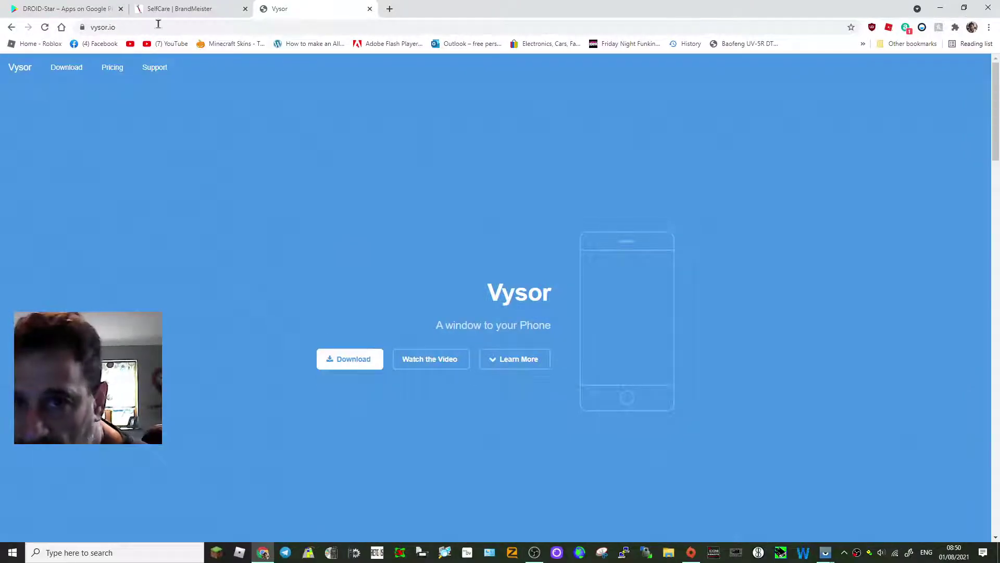
pyautogui.click(92, 12)
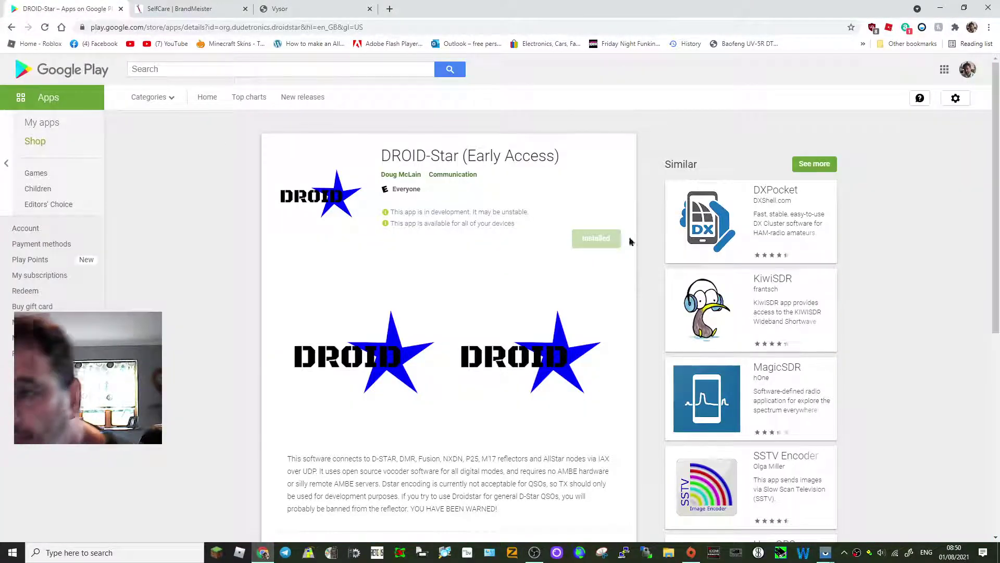
pyautogui.moveTo(825, 551)
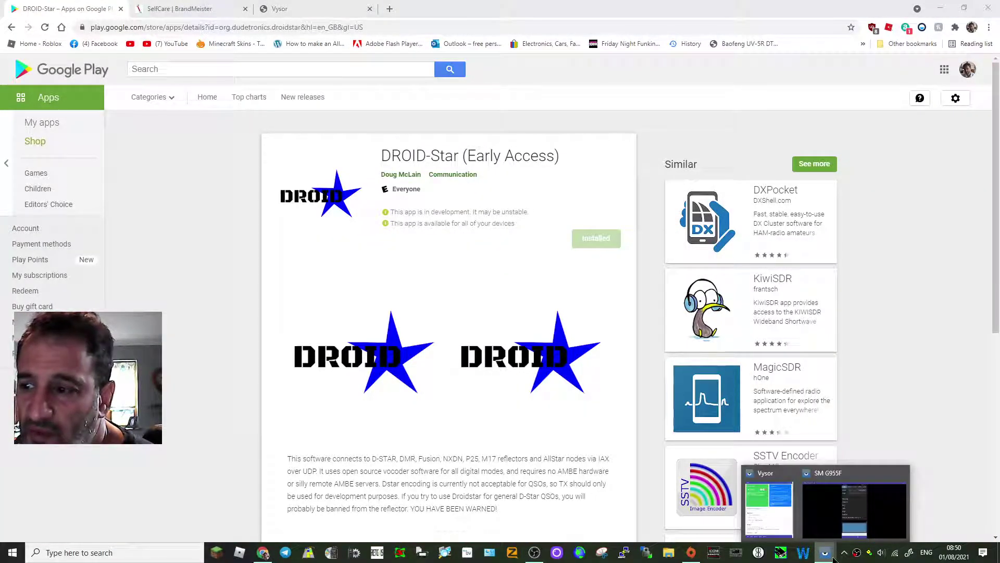
pyautogui.click(830, 527)
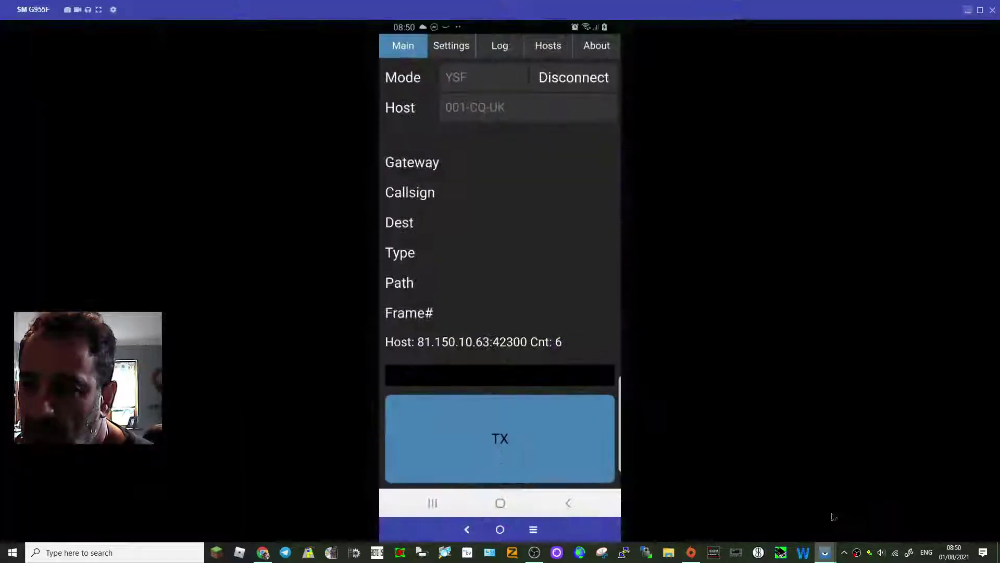
pyautogui.click(983, 13)
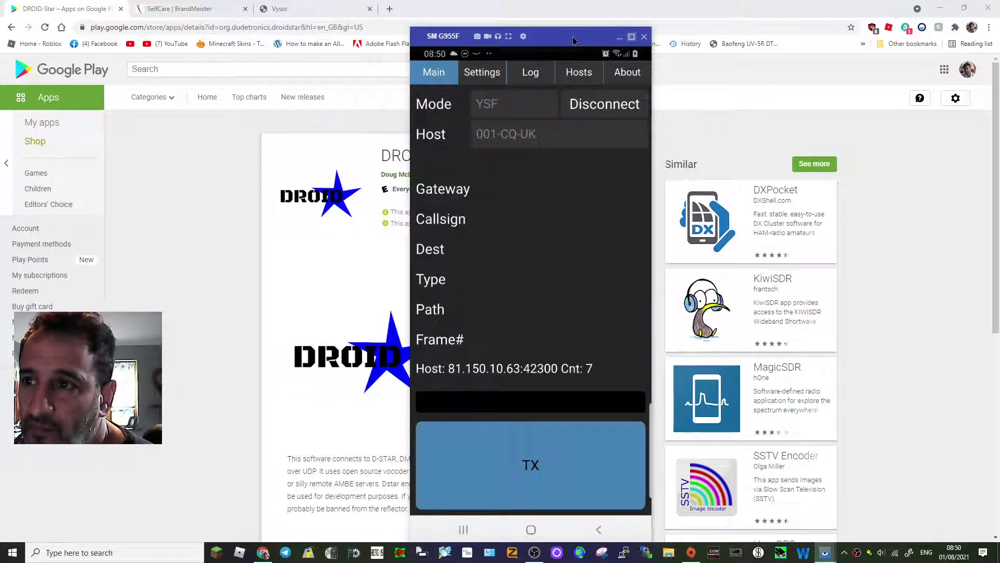
pyautogui.moveTo(573, 41); pyautogui.dragTo(822, 56)
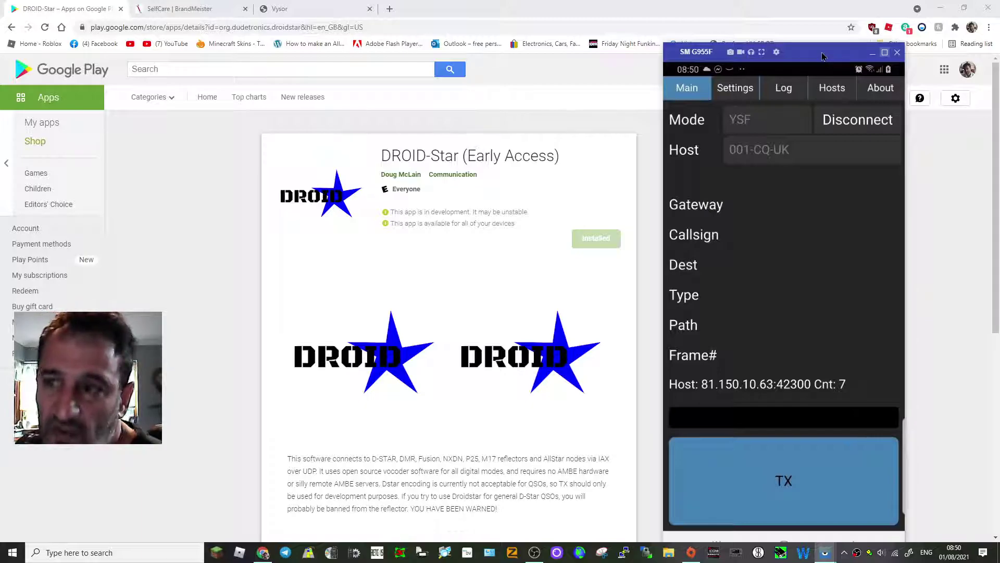